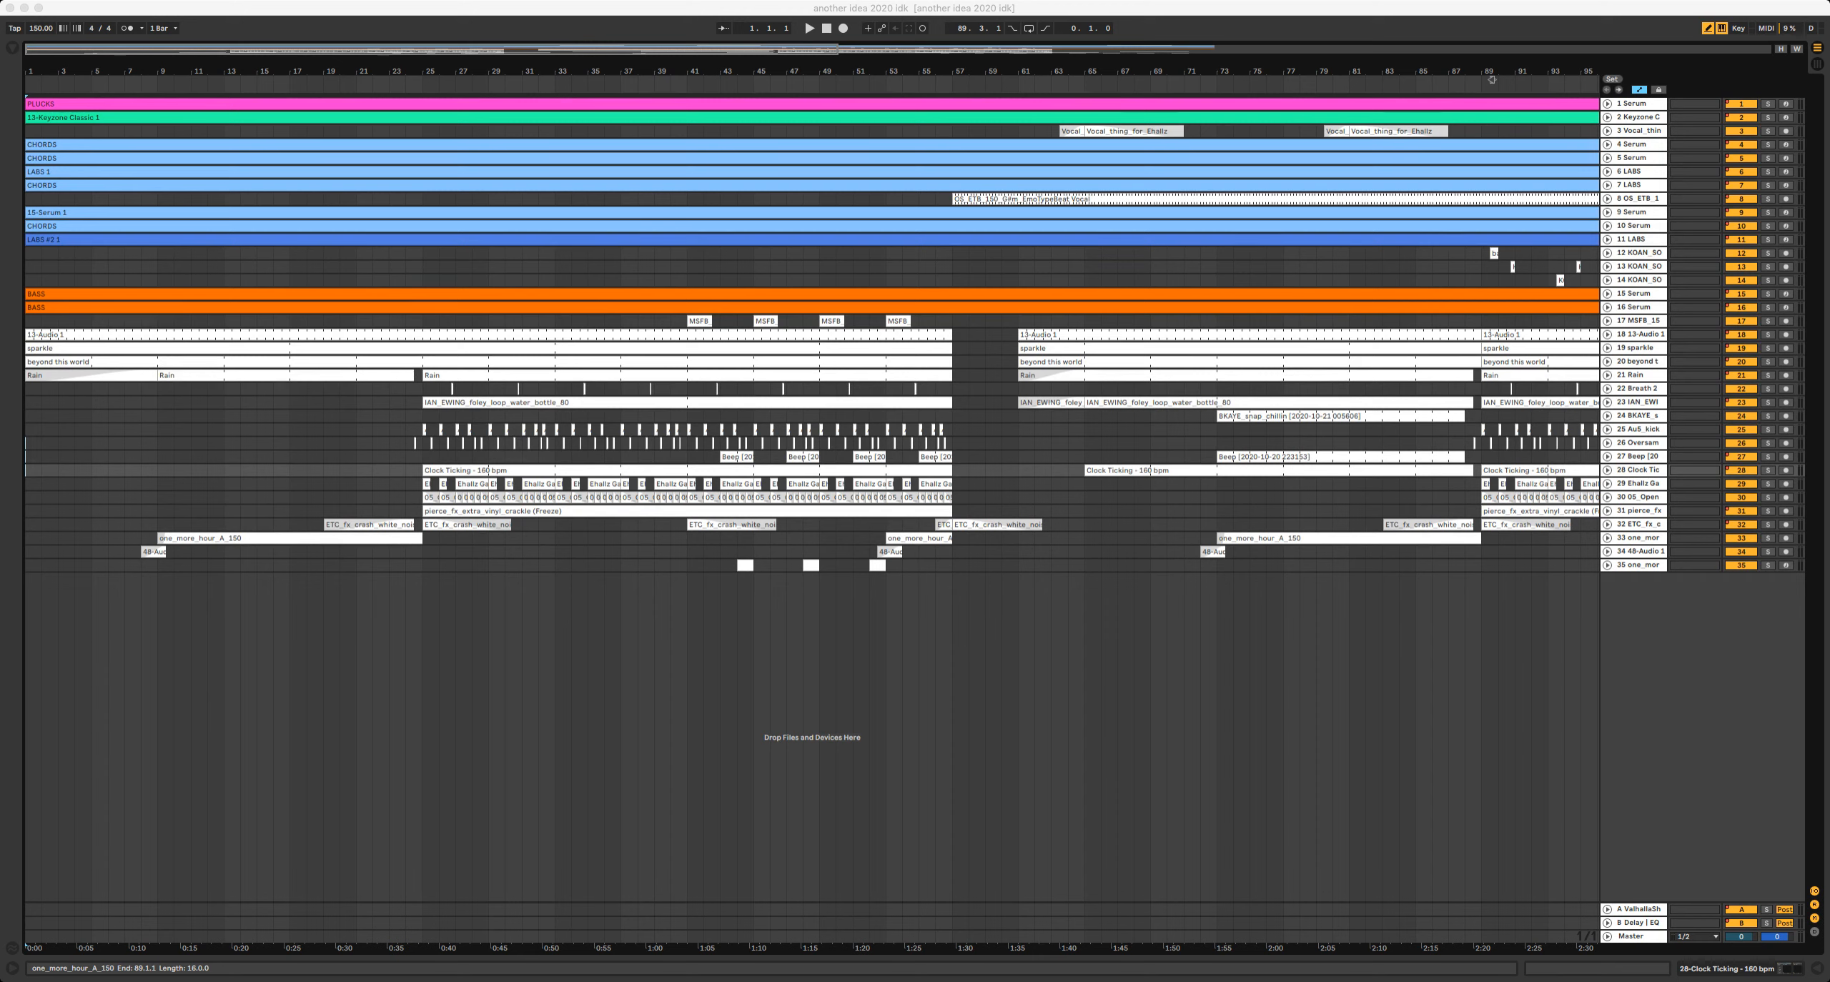
Switch to the Ableton Live arrangement, fit the song's timeline in view, and unfold all tracks with their automation lanes.
{"action": "key", "text": "super+Tab"}
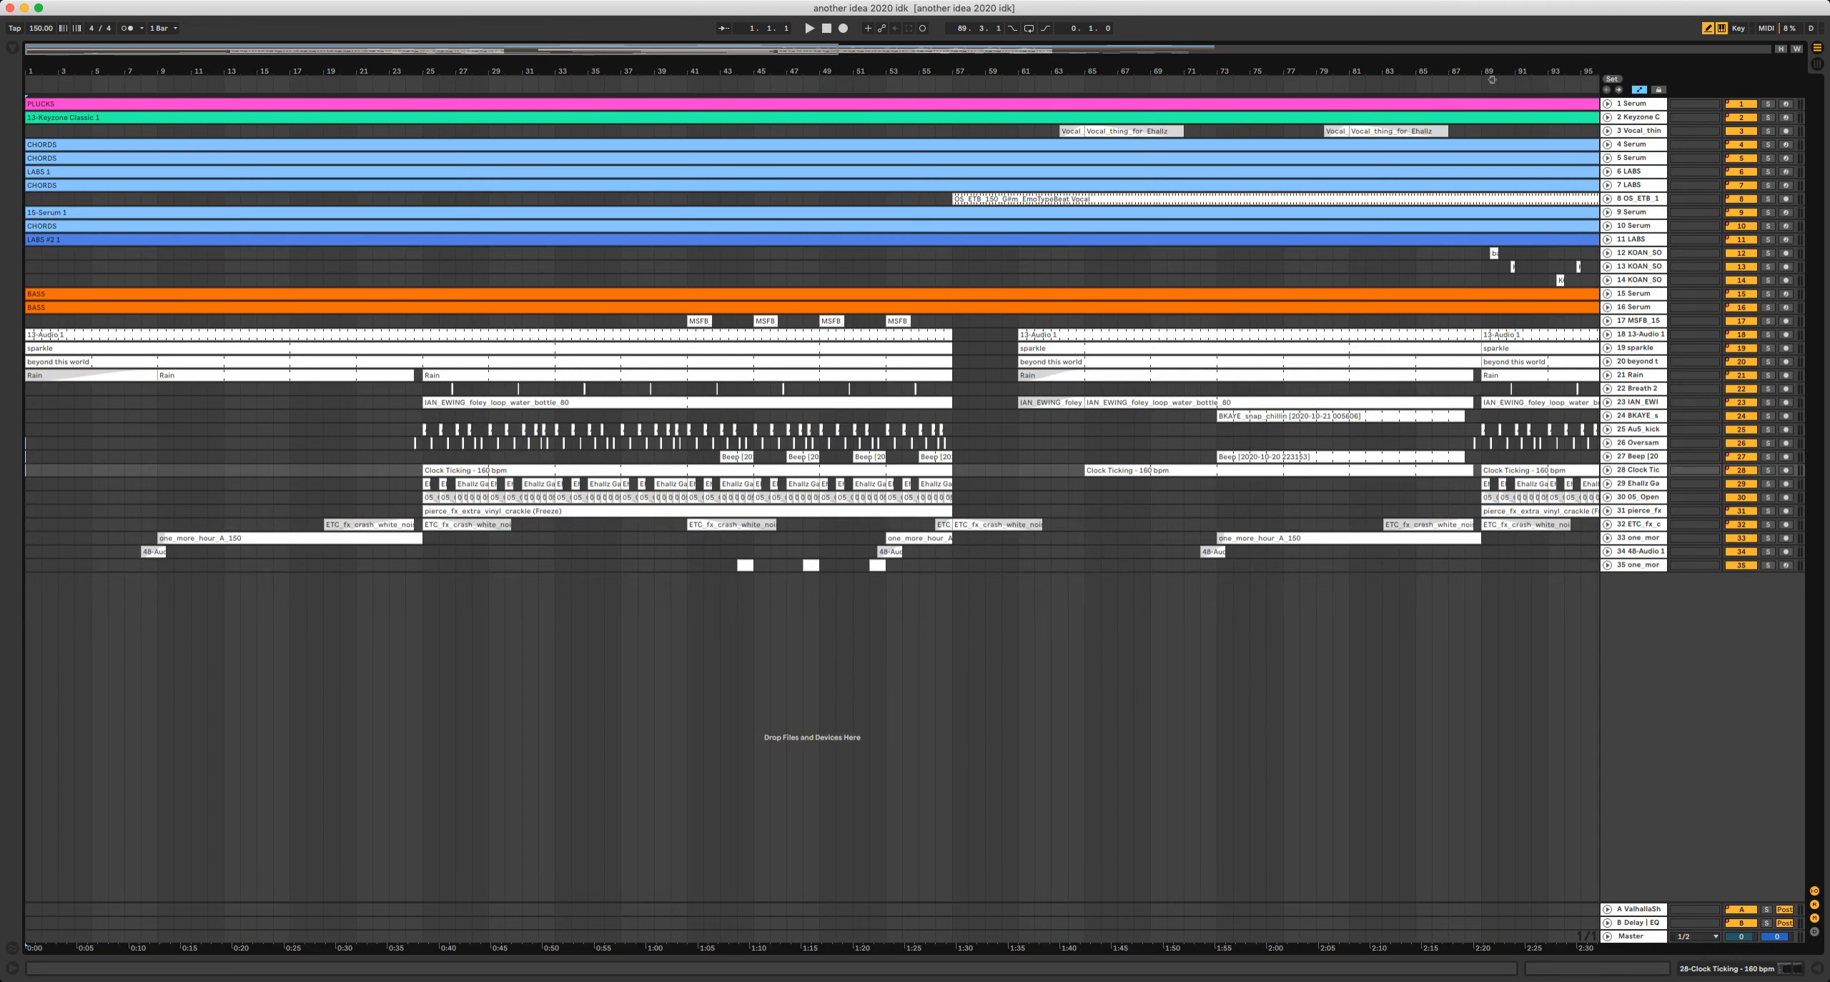
{"action": "left_click_drag", "start_coordinate": [1492, 79], "coordinate": [871, 79]}
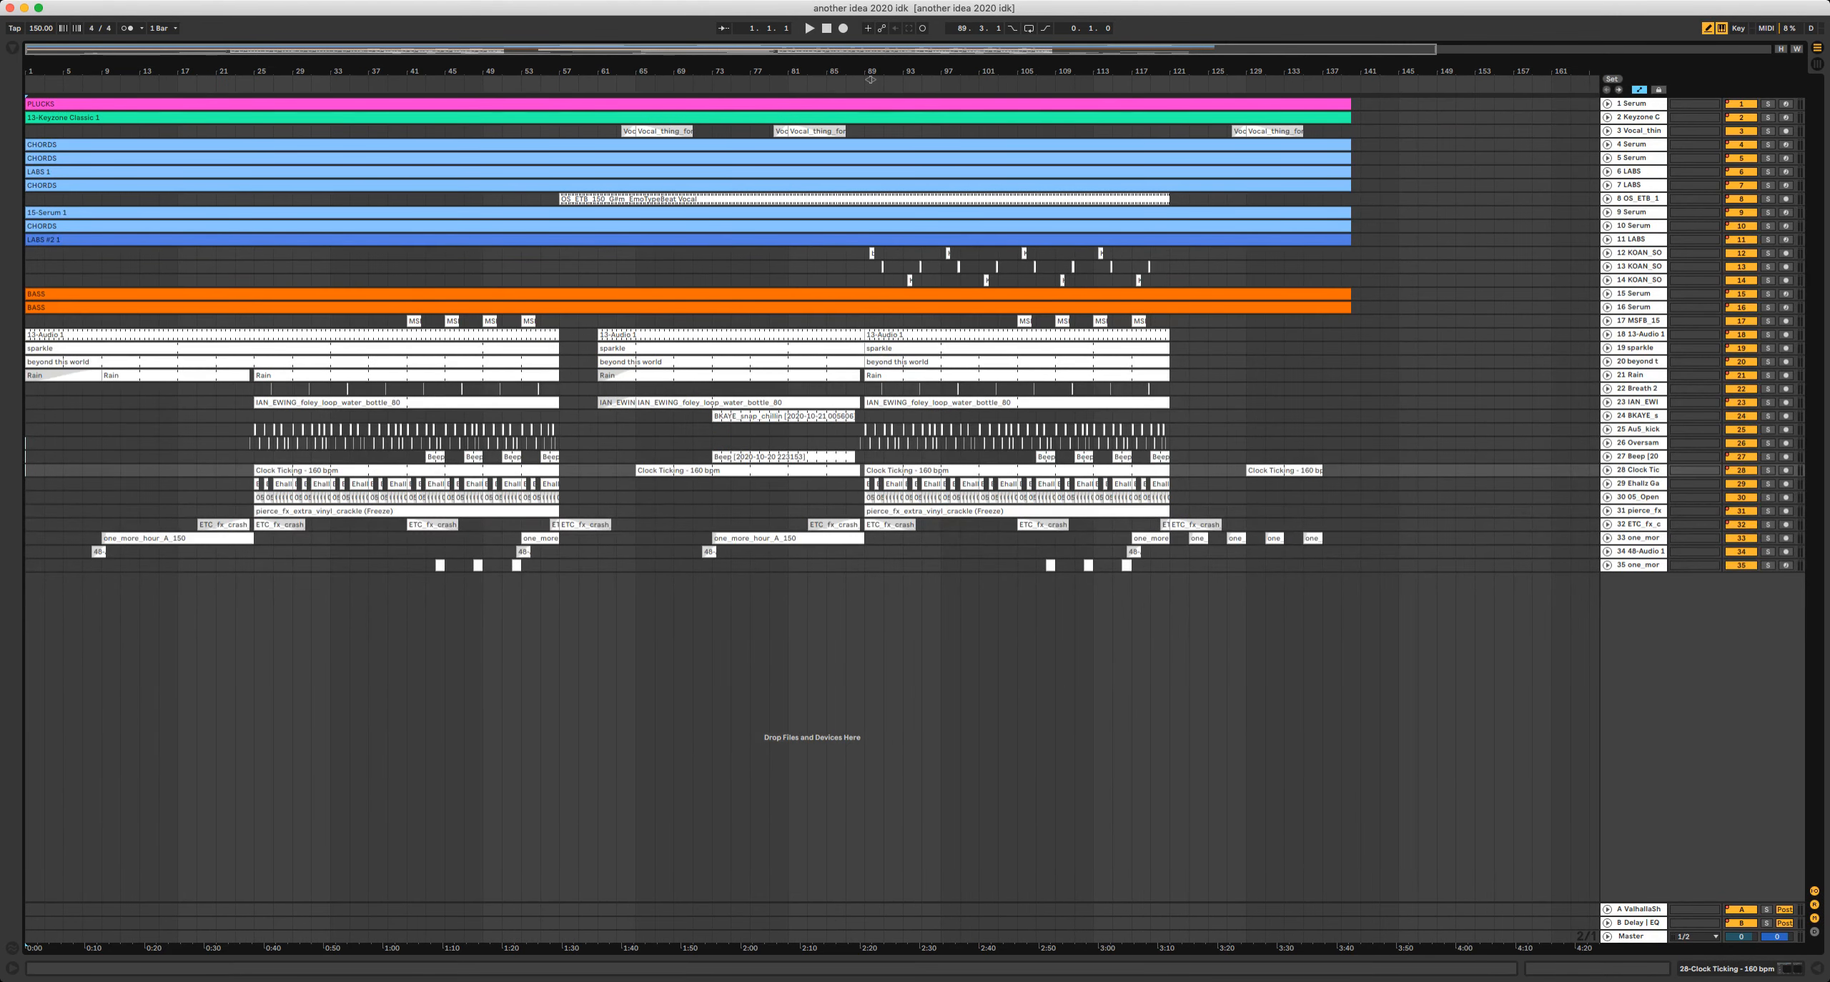
{"action": "left_click_drag", "start_coordinate": [871, 79], "coordinate": [1018, 79]}
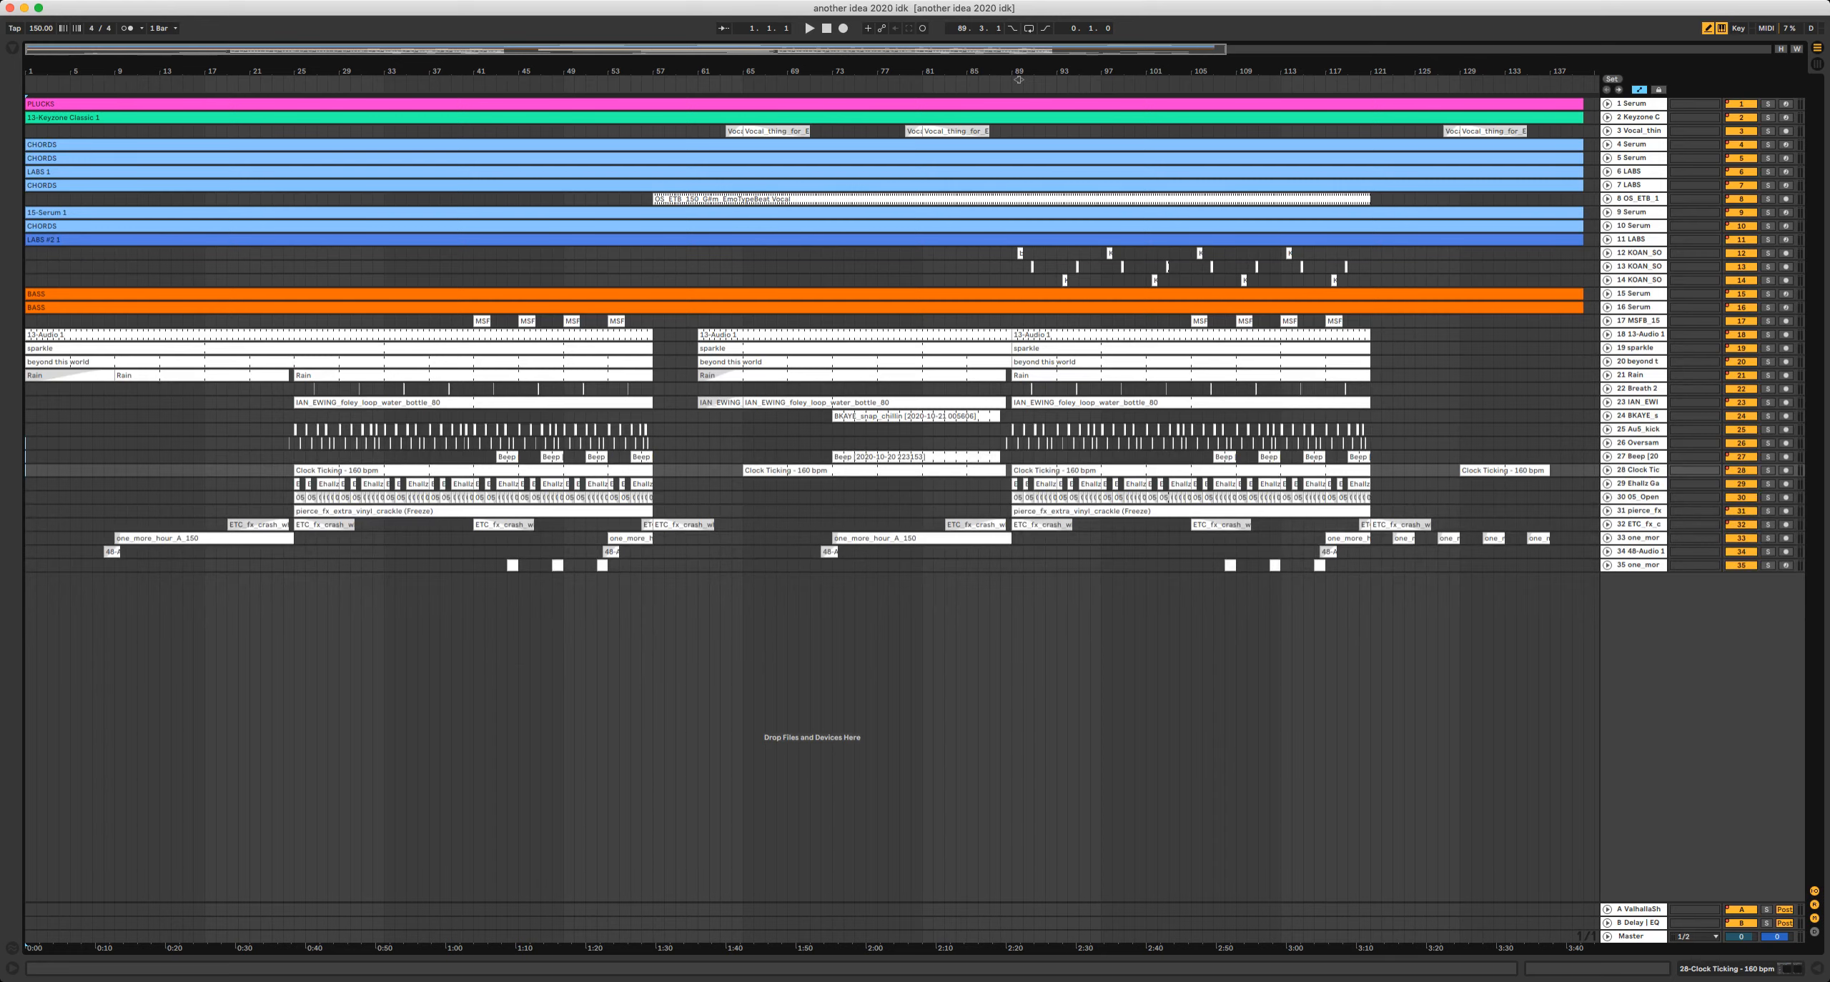
{"action": "key", "text": "alt+u"}
{"action": "mouse_move", "coordinate": [1018, 79]}
{"action": "left_mouse_down"}
{"action": "mouse_move", "coordinate": [1212, 79]}
{"action": "mouse_move", "coordinate": [1031, 79]}
{"action": "left_mouse_up"}
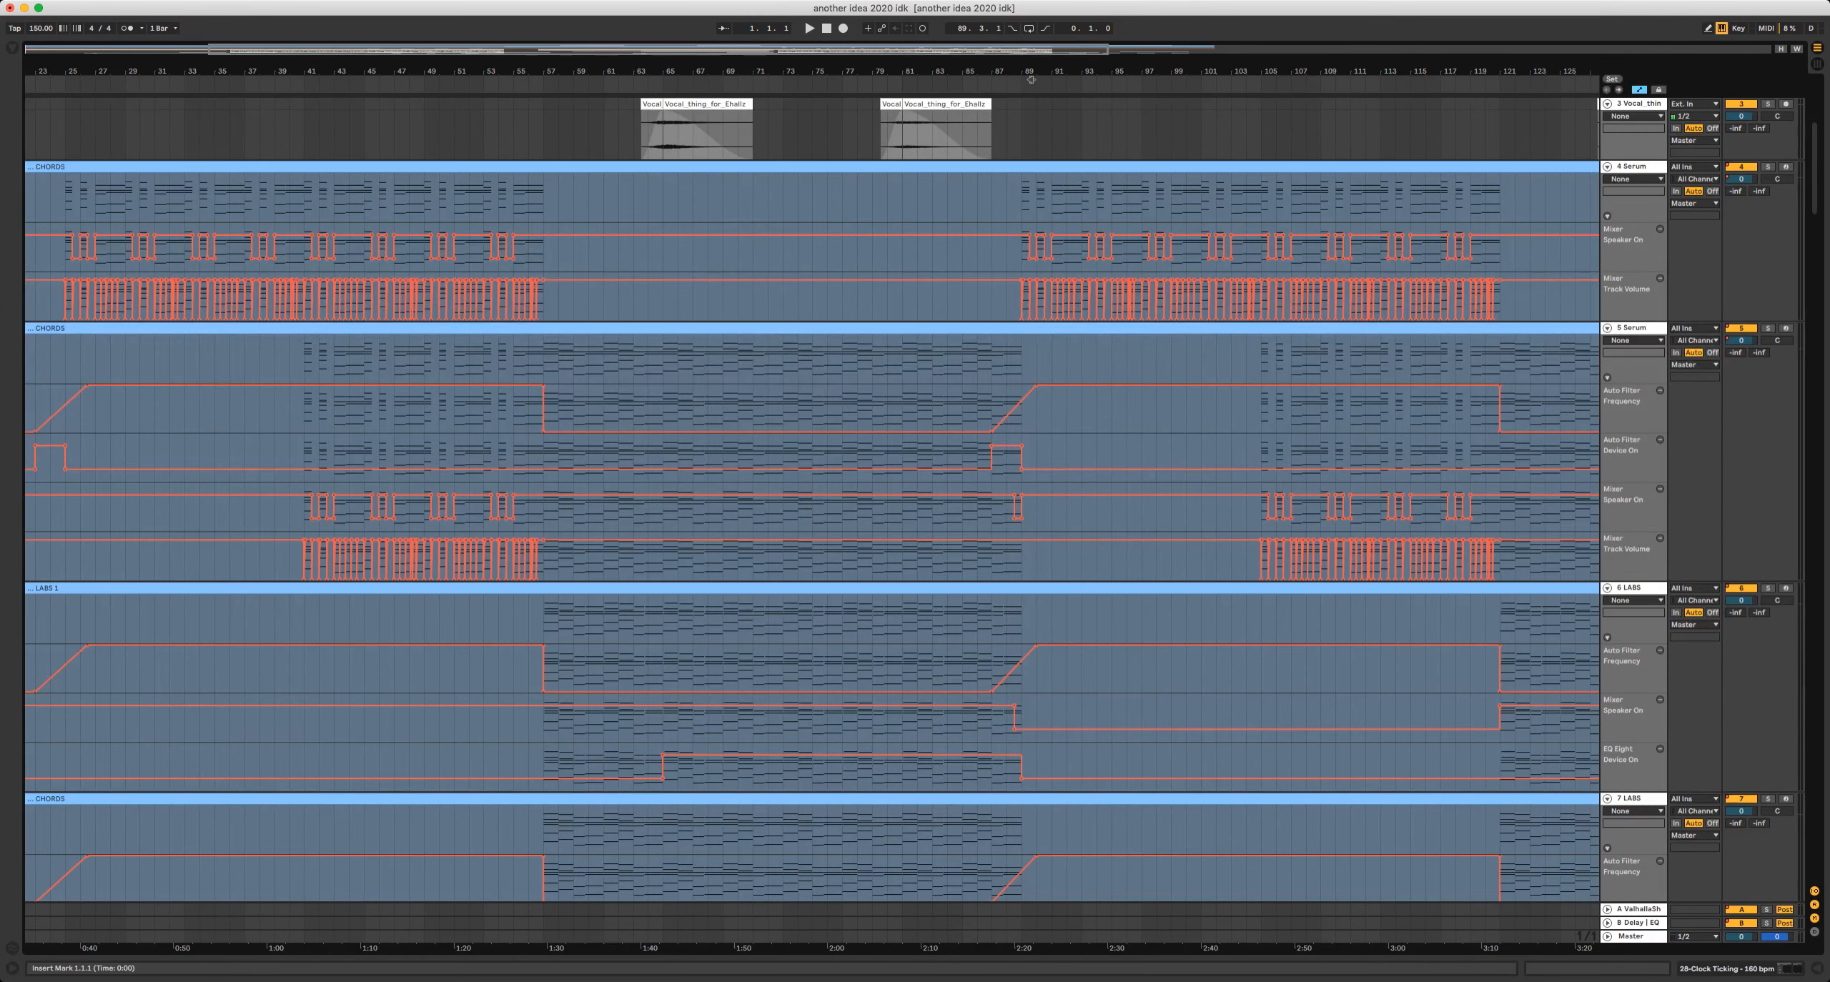
{"action": "scroll", "coordinate": [1030, 79], "scroll_direction": "down", "scroll_amount": 2}
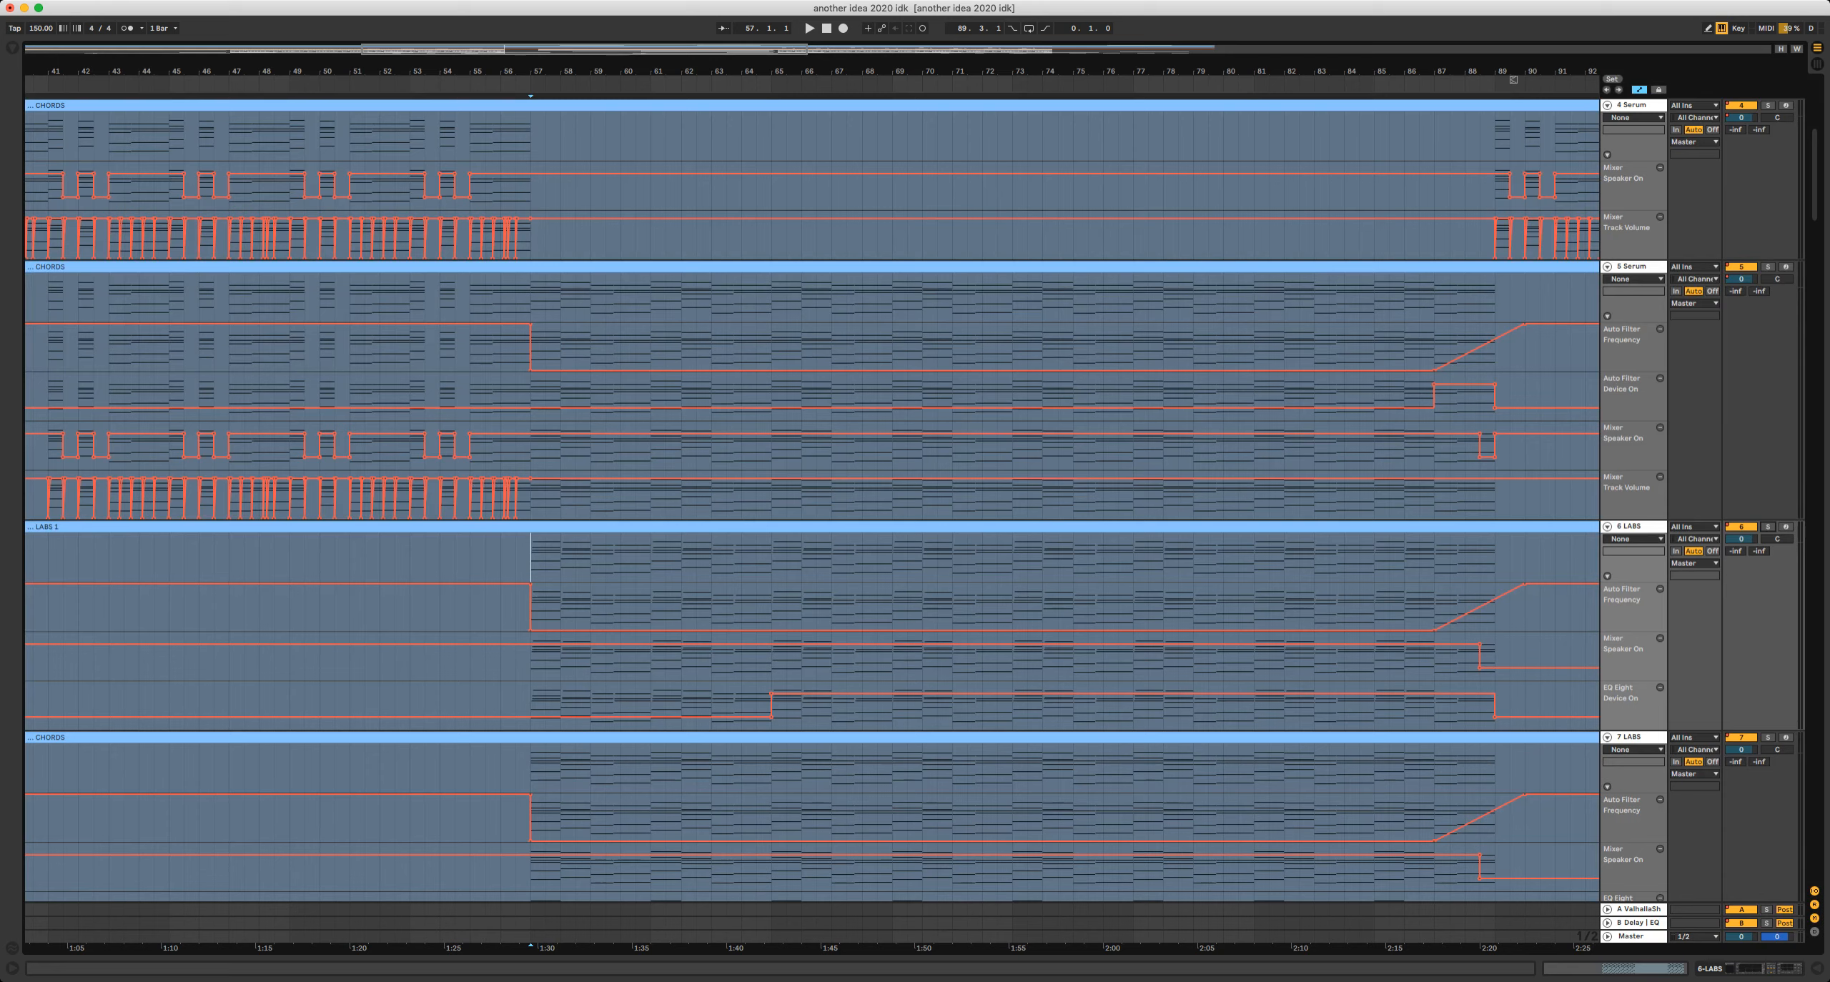
Listen to the section from bar 57 on, and place the insert marker at bar 25 in the 4 Serum chords.
{"action": "key", "text": "space"}
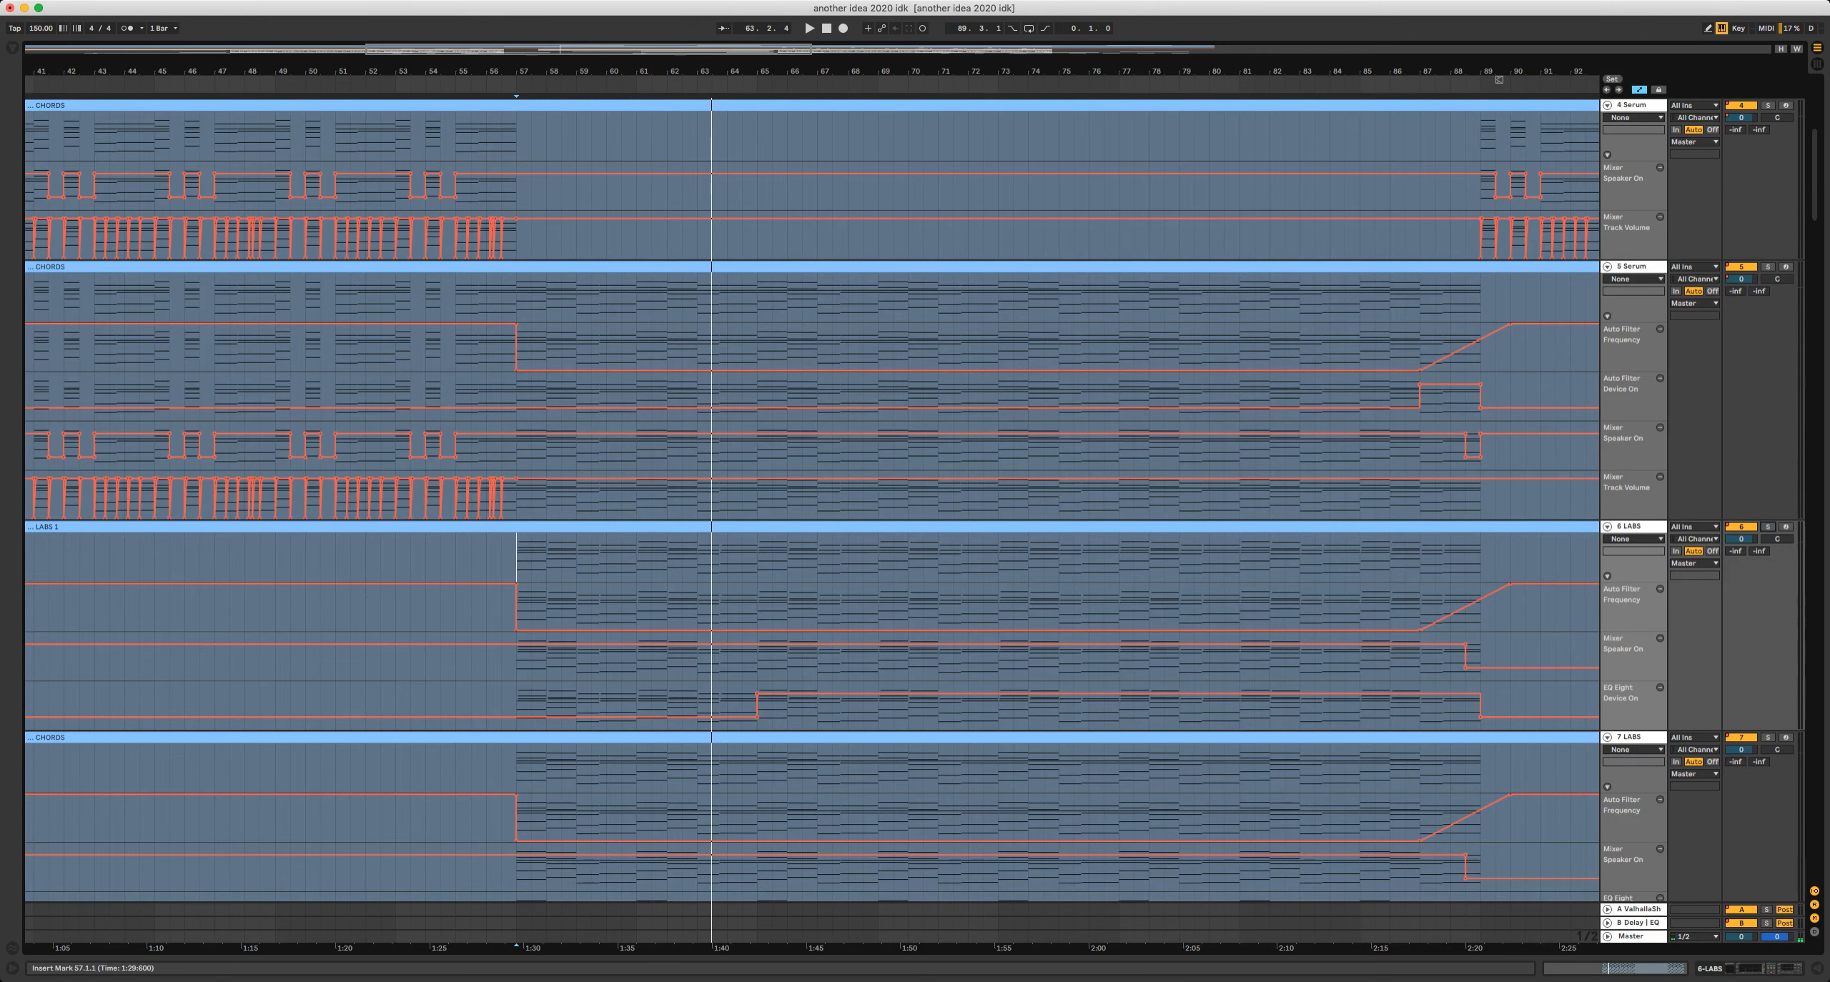
{"action": "scroll", "coordinate": [915, 501], "scroll_direction": "down", "scroll_amount": 2}
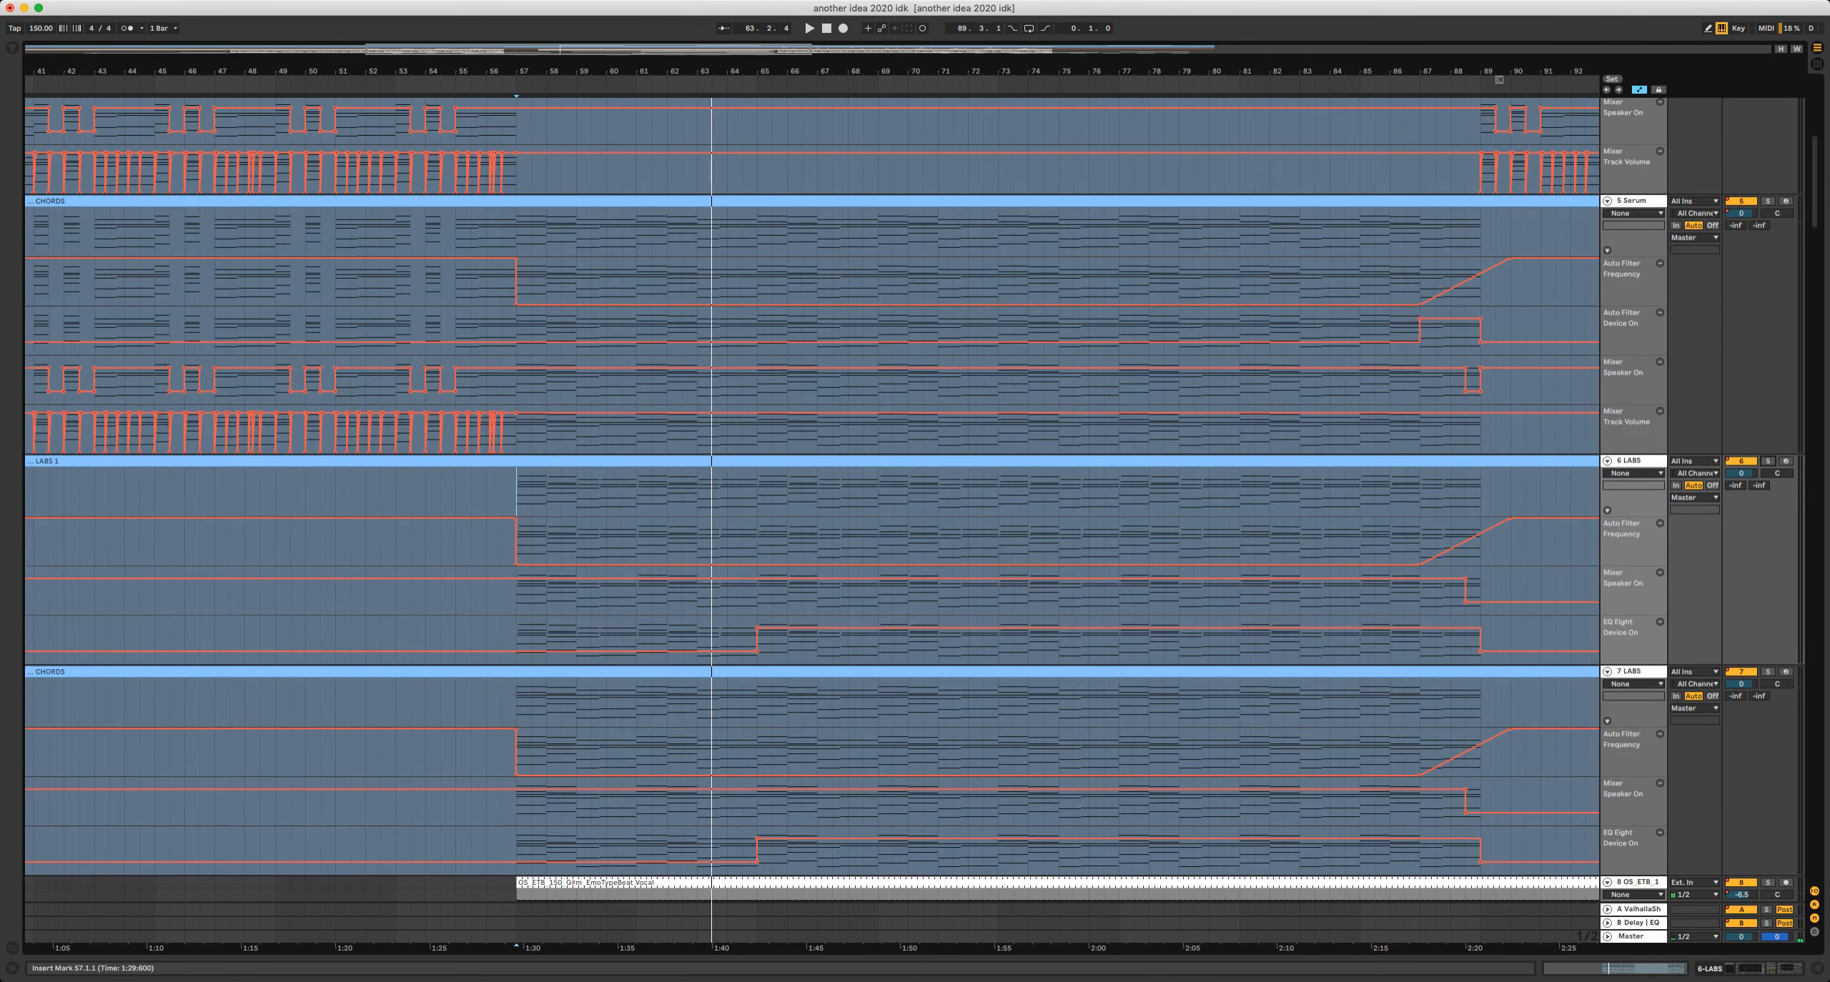
{"action": "scroll", "coordinate": [915, 501], "scroll_direction": "up", "scroll_amount": 4}
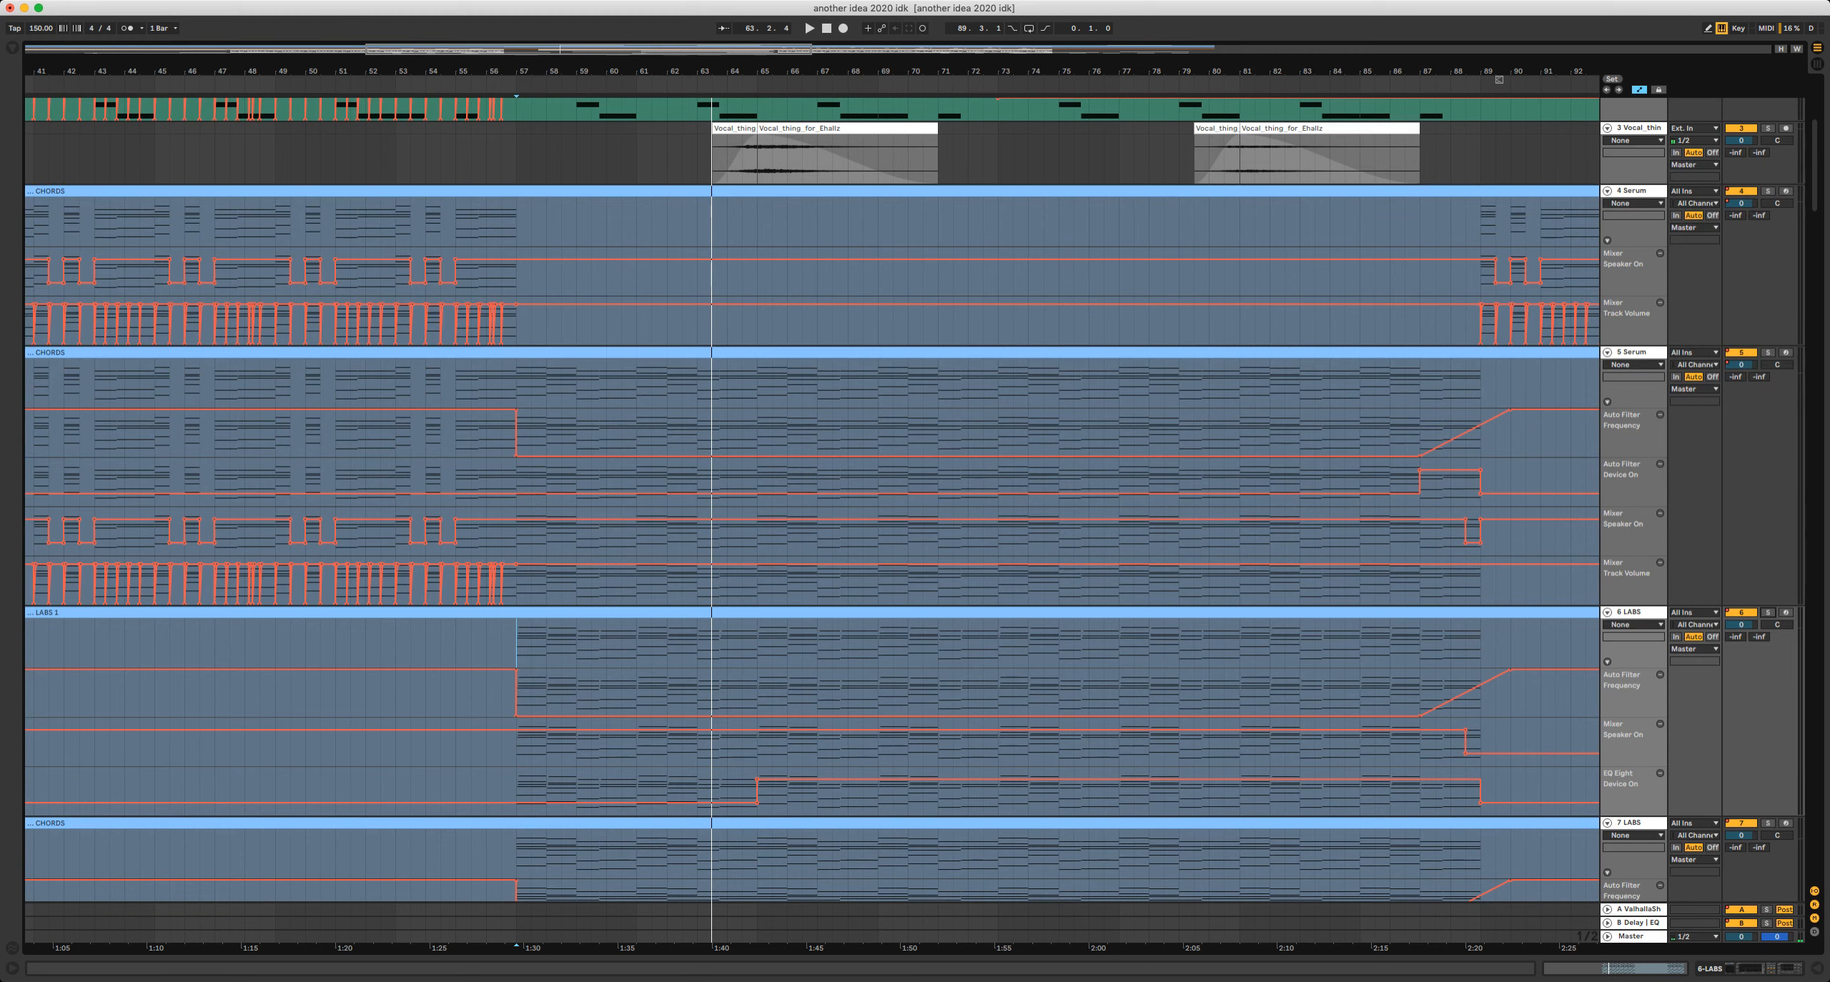
{"action": "key", "text": "space"}
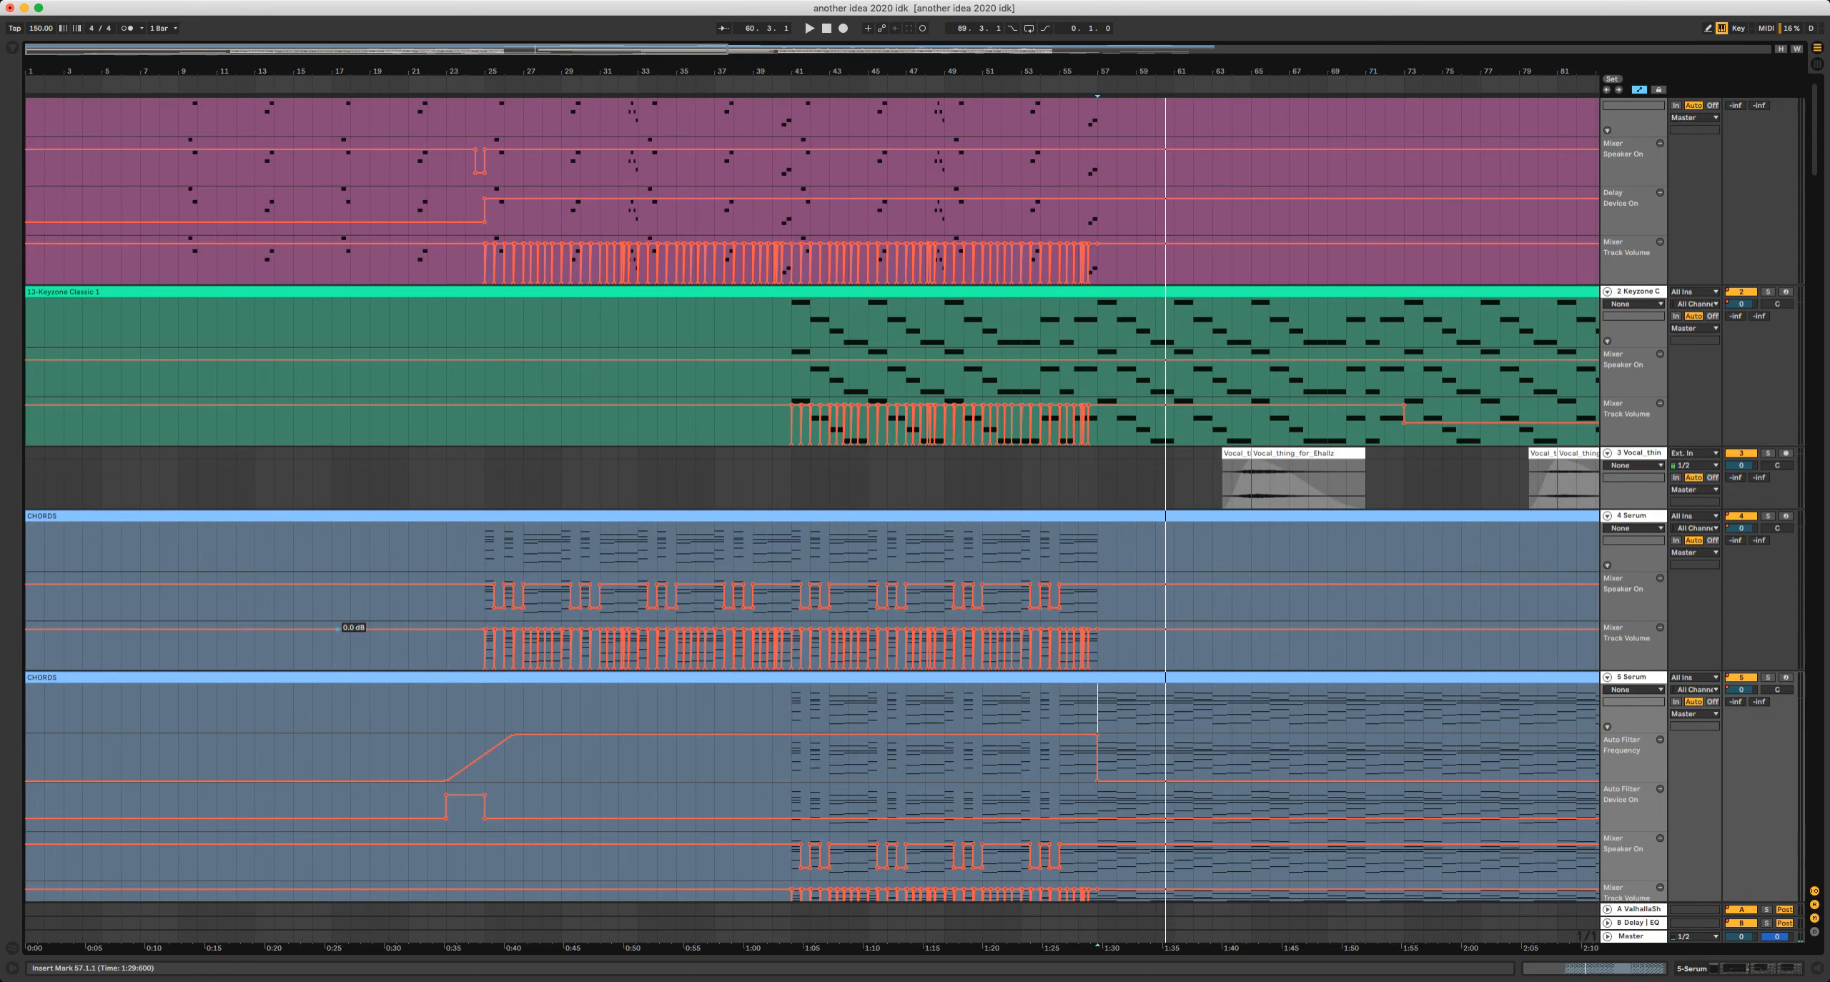
{"action": "left_click", "coordinate": [485, 548]}
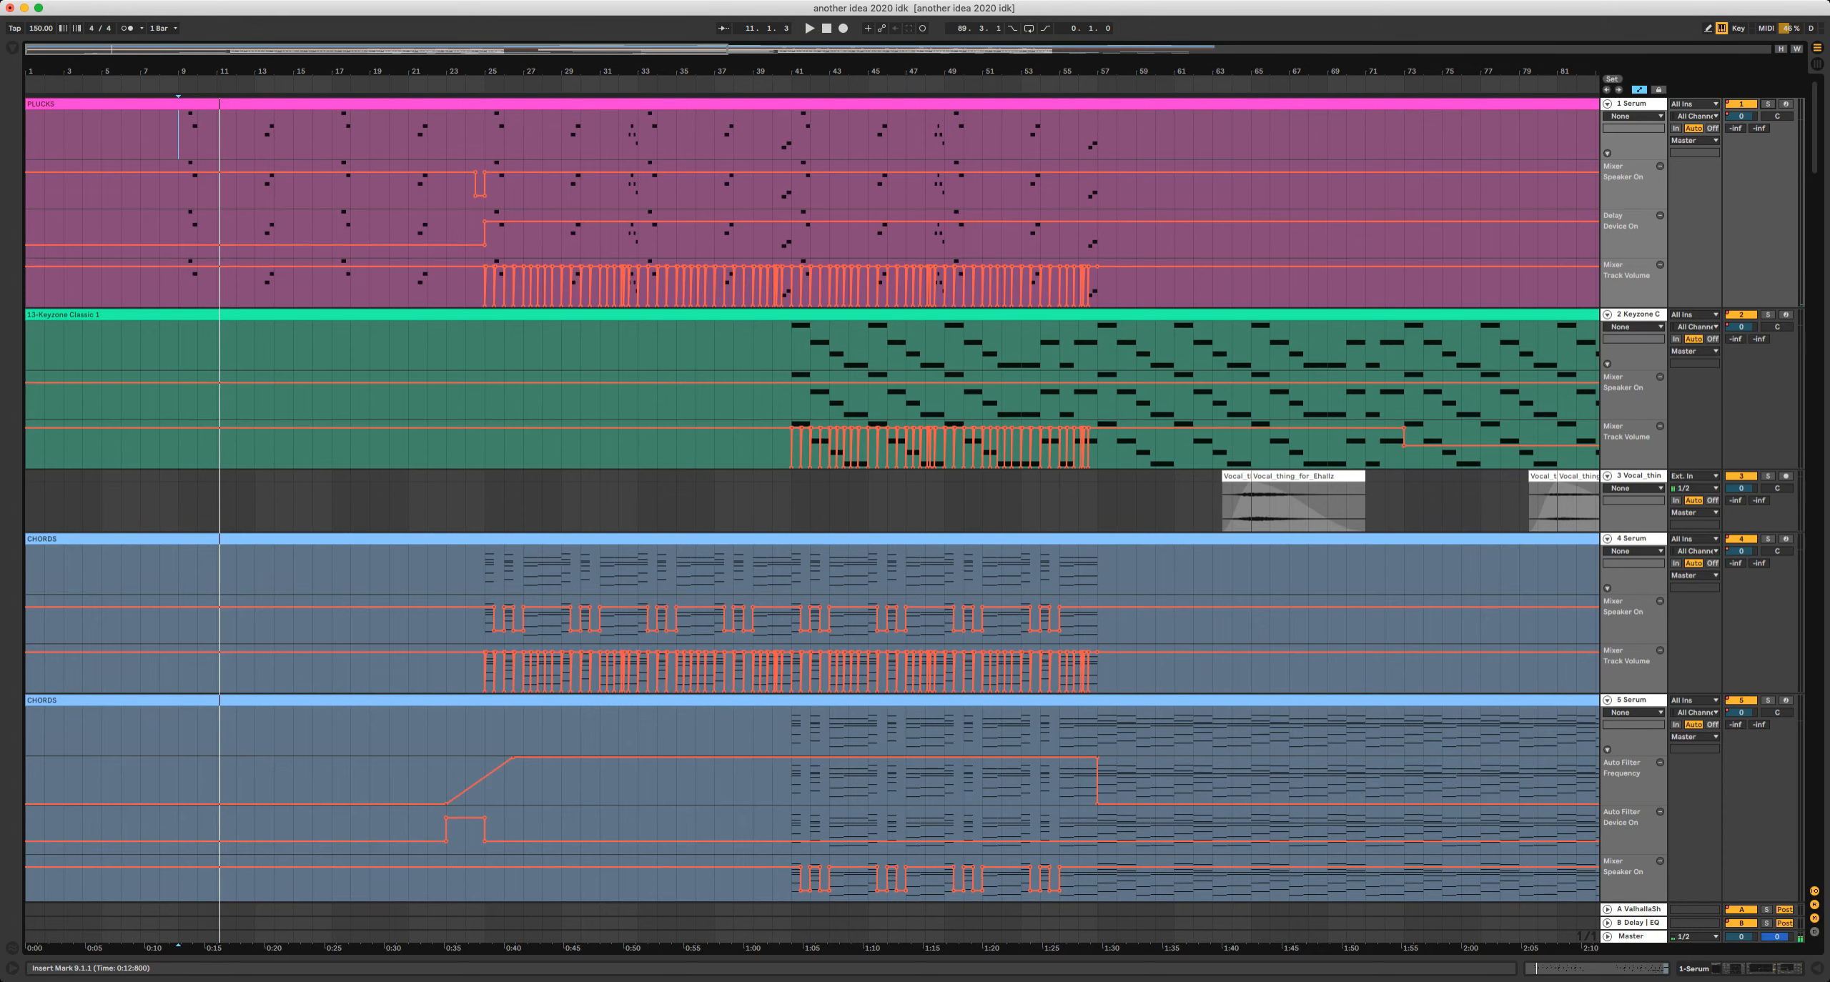
Examine the notes and automation from the LABS tracks through the bass tracks to 13-Audio 1, returning to the 4 Serum chords.
{"action": "scroll", "coordinate": [812, 500], "scroll_direction": "down", "scroll_amount": 15}
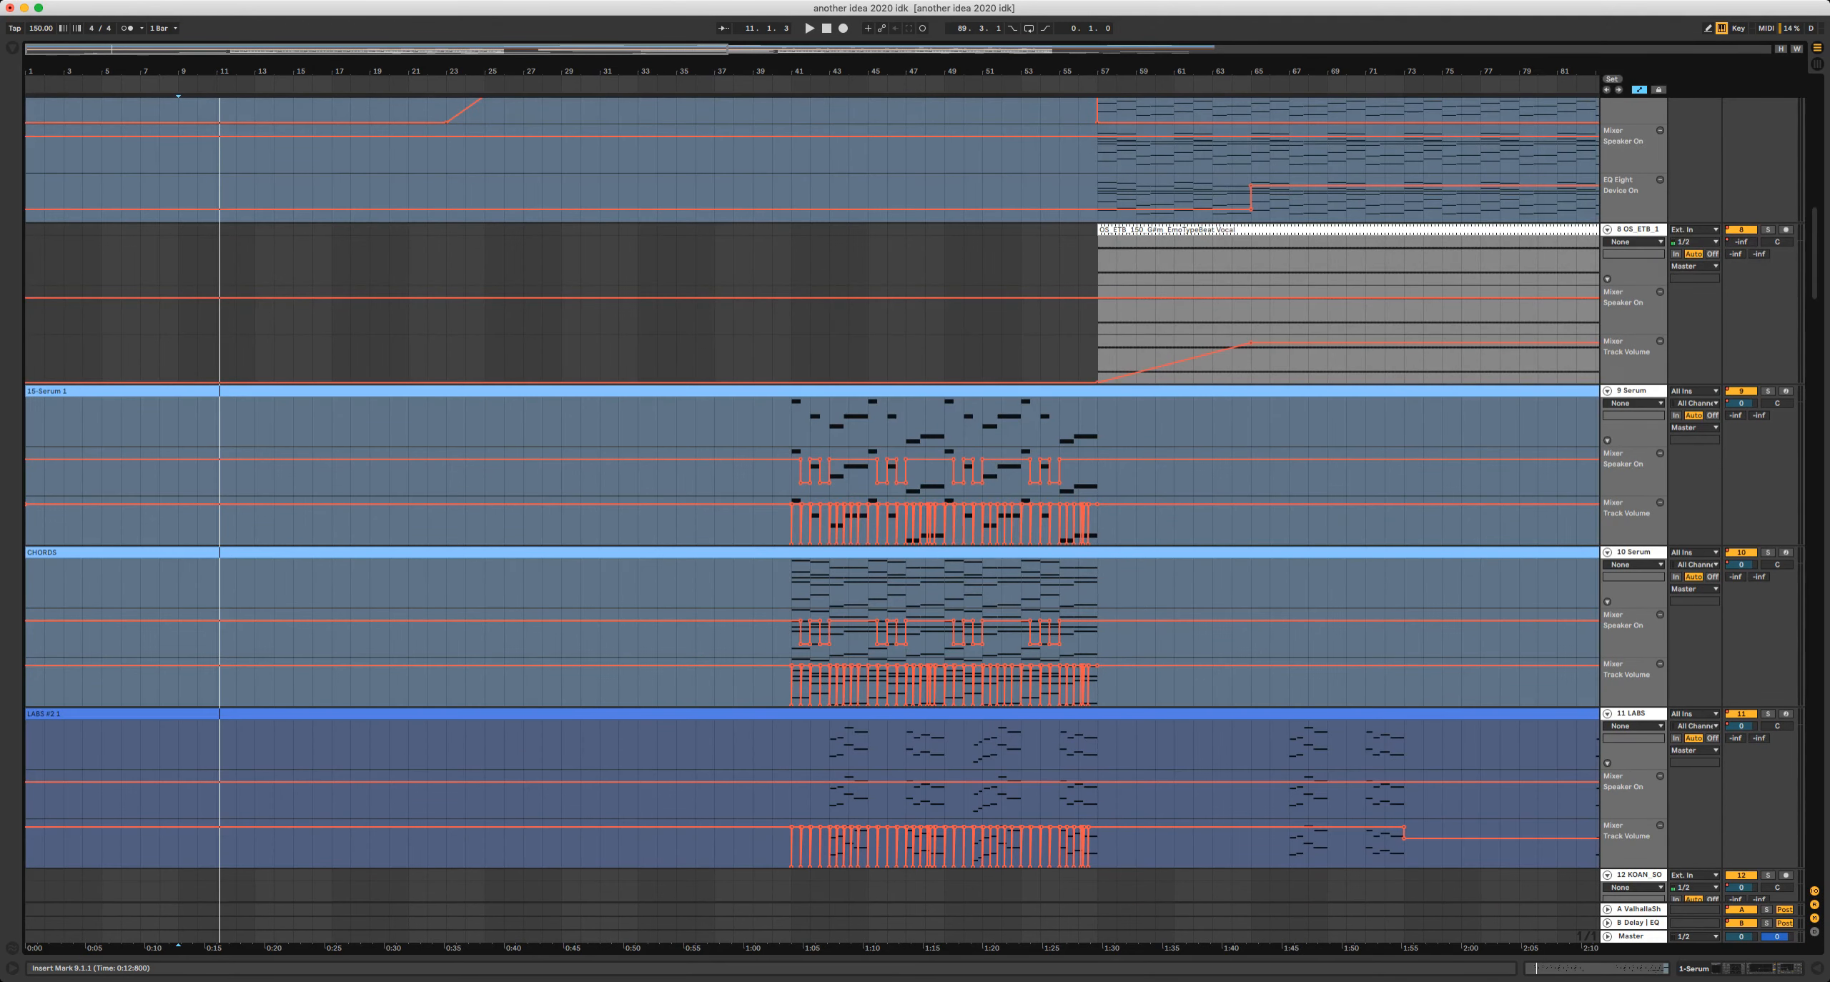
{"action": "scroll", "coordinate": [812, 500], "scroll_direction": "down", "scroll_amount": 10}
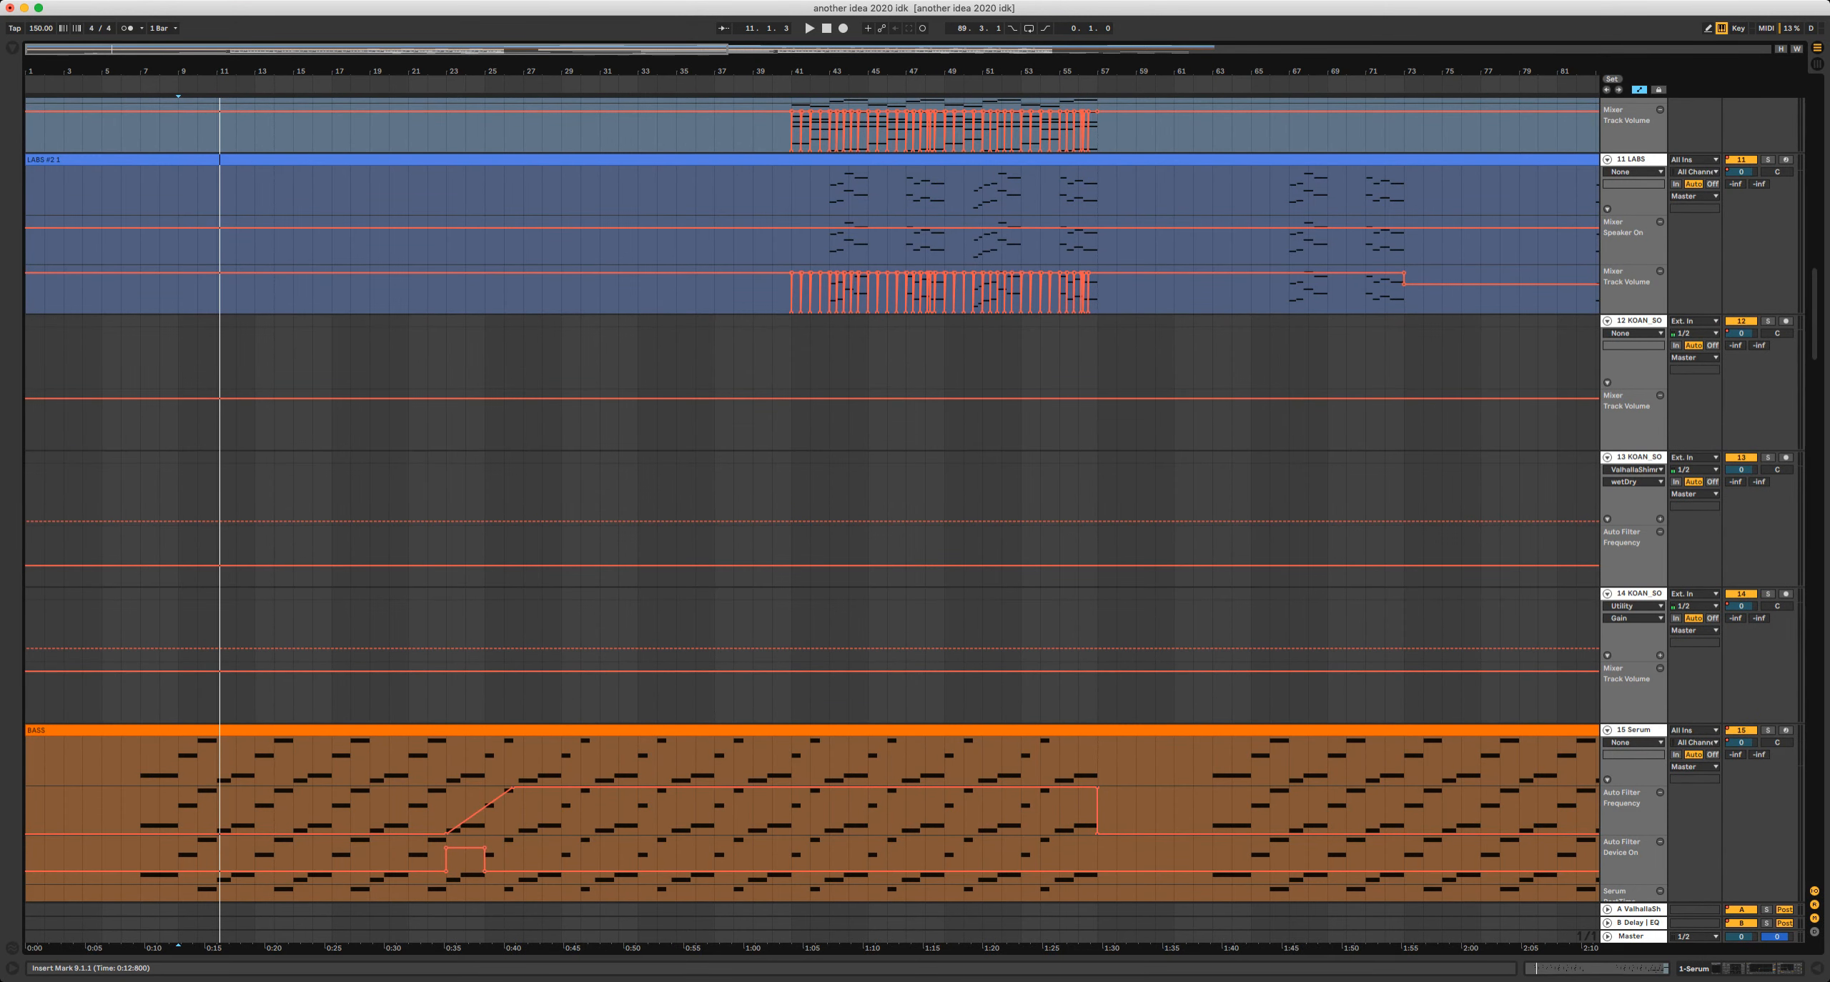
{"action": "scroll", "coordinate": [812, 501], "scroll_direction": "down", "scroll_amount": 12}
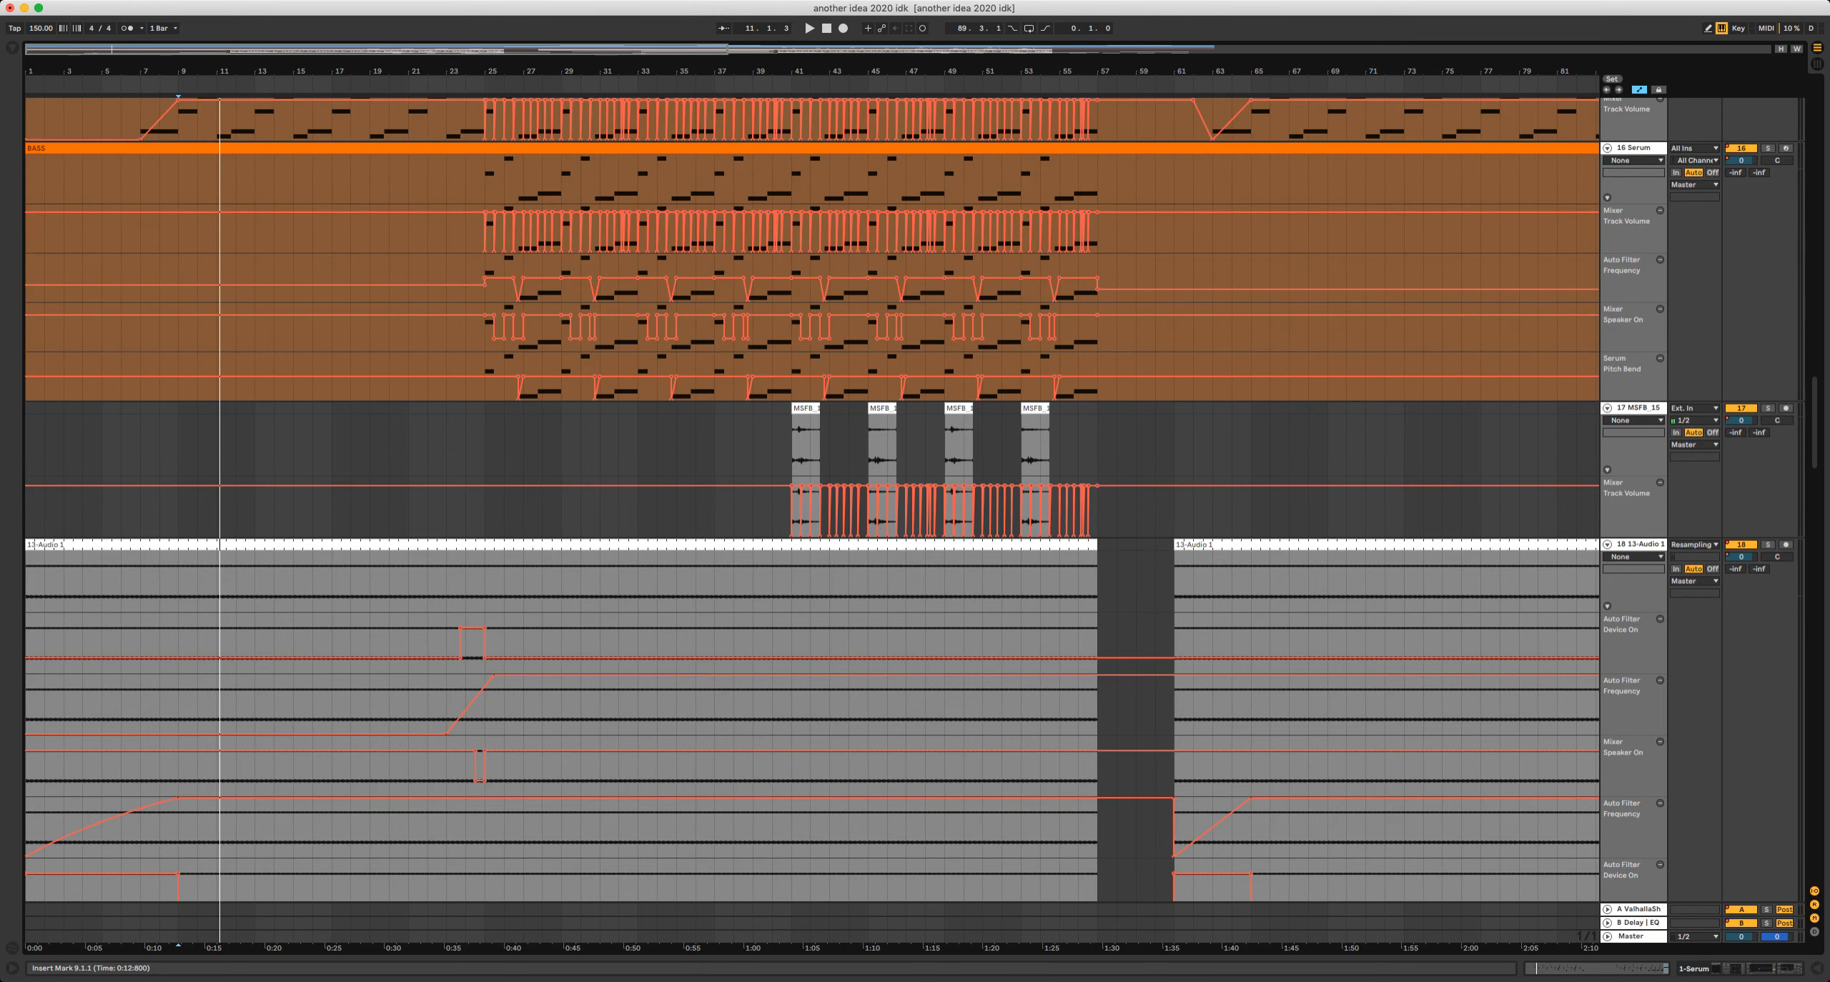
{"action": "scroll", "coordinate": [812, 501], "scroll_direction": "up", "scroll_amount": 1}
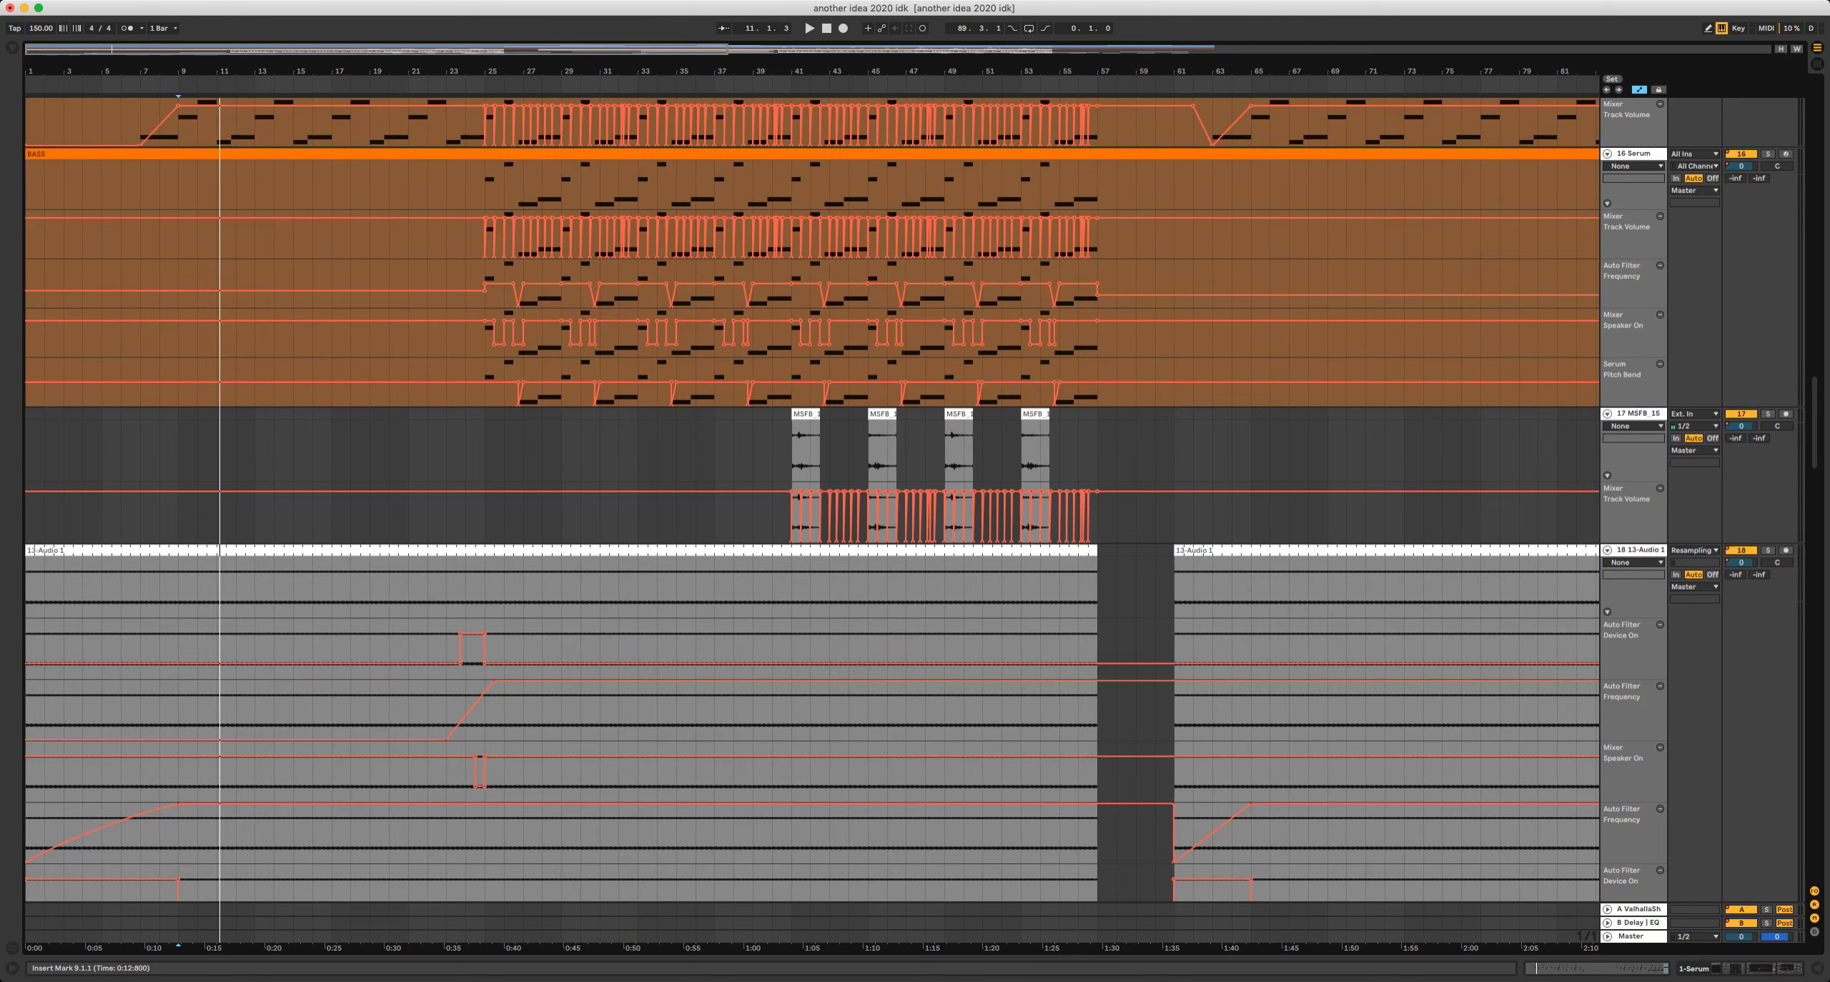
{"action": "scroll", "coordinate": [812, 500], "scroll_direction": "up", "scroll_amount": 20}
{"action": "scroll", "coordinate": [812, 500], "scroll_direction": "up", "scroll_amount": 4}
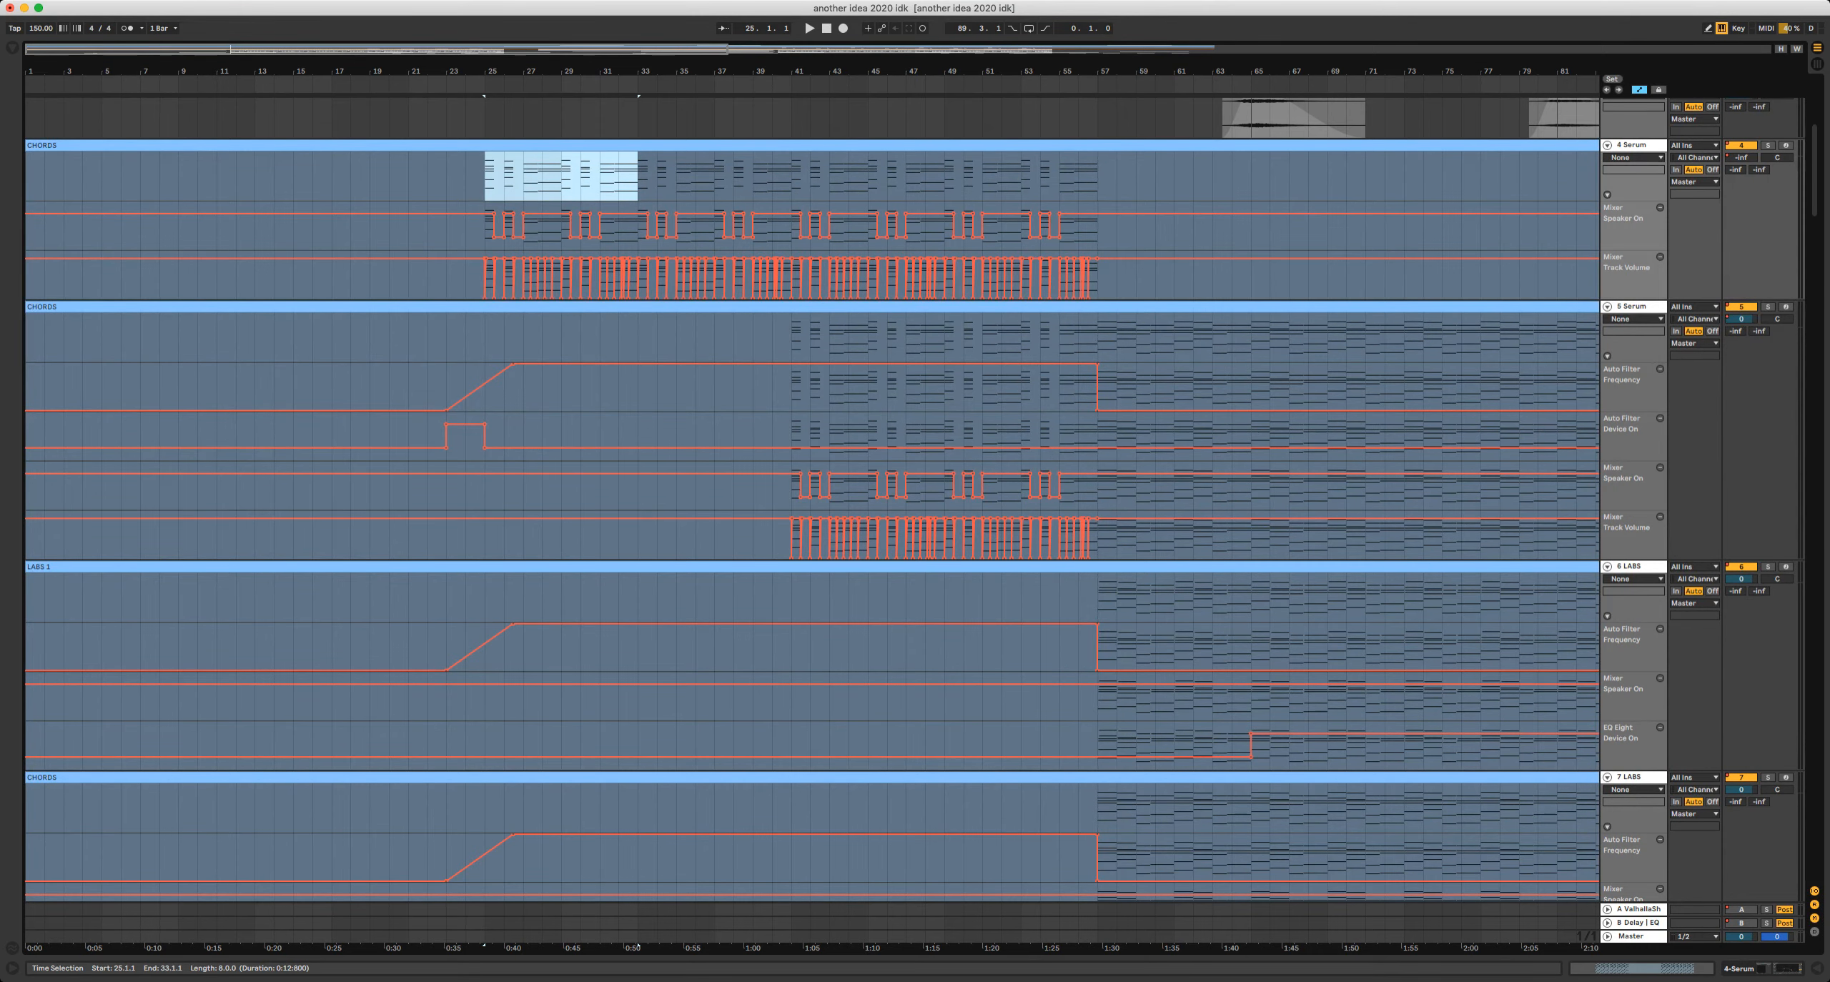
Locate the 13-Audio 1 track and zoom the arrangement to its clip spanning bars 1 to 57.
{"action": "scroll", "coordinate": [812, 501], "scroll_direction": "down", "scroll_amount": 20}
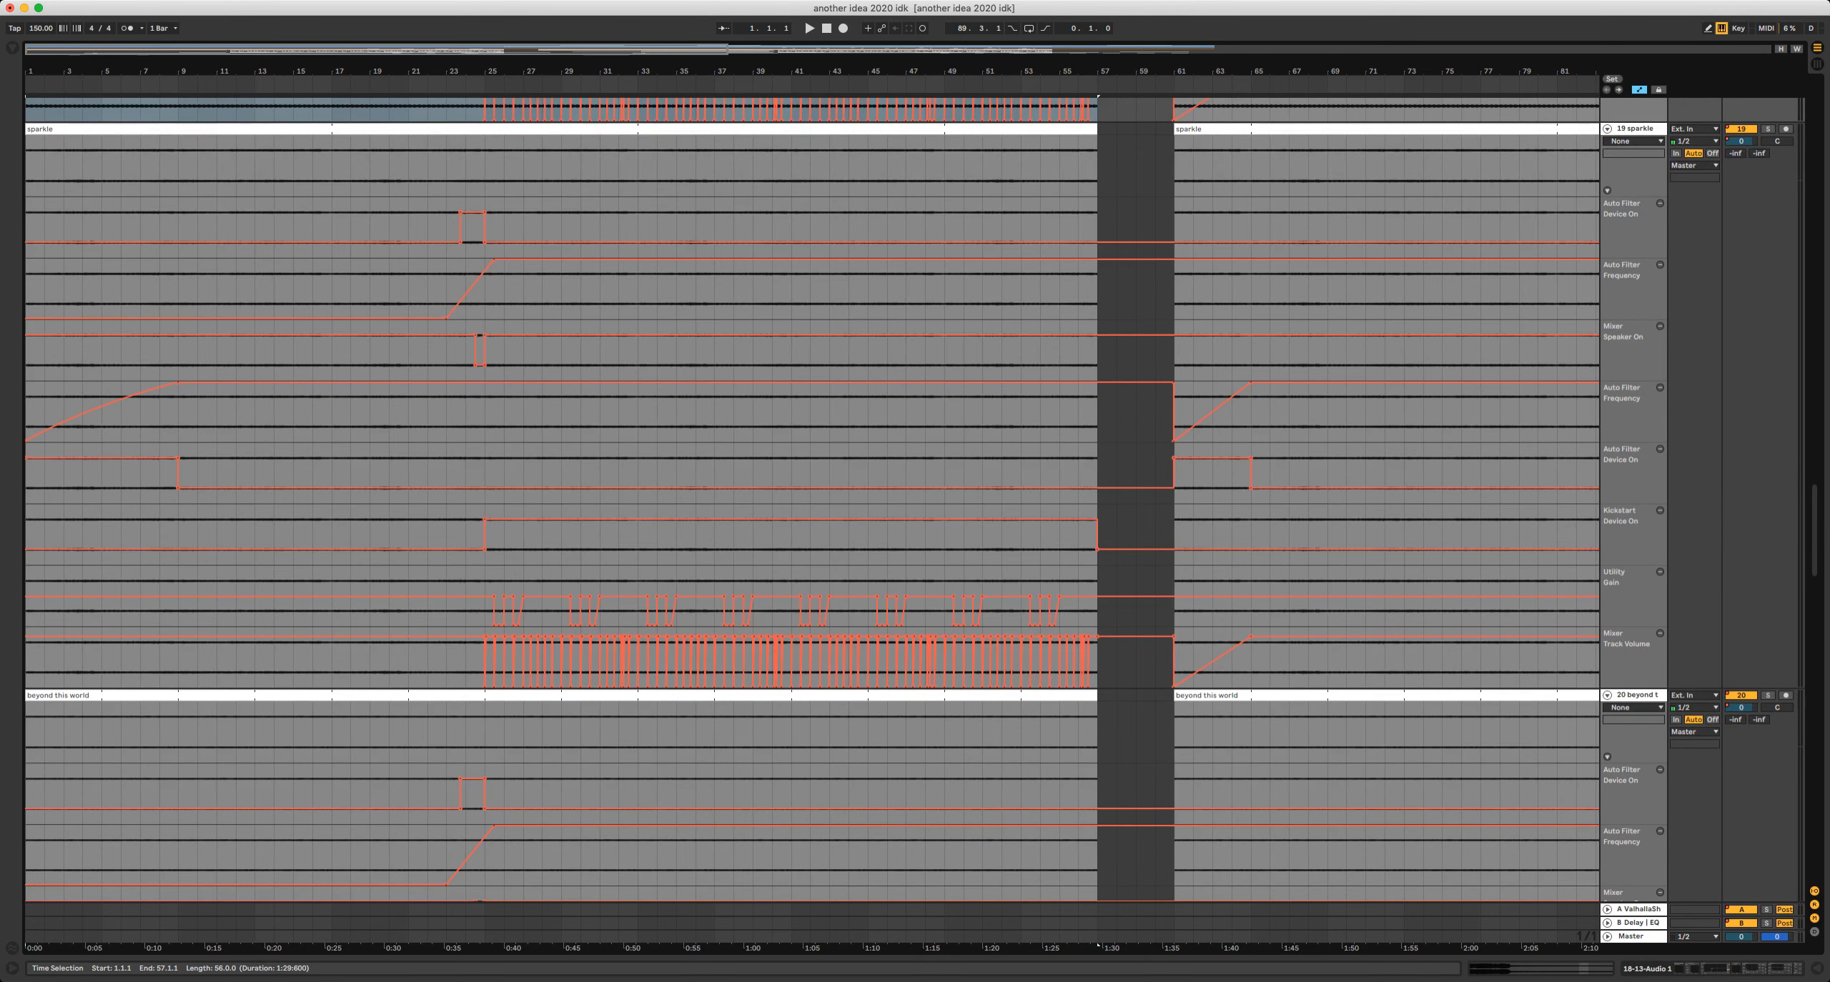
{"action": "scroll", "coordinate": [812, 500], "scroll_direction": "up", "scroll_amount": 5}
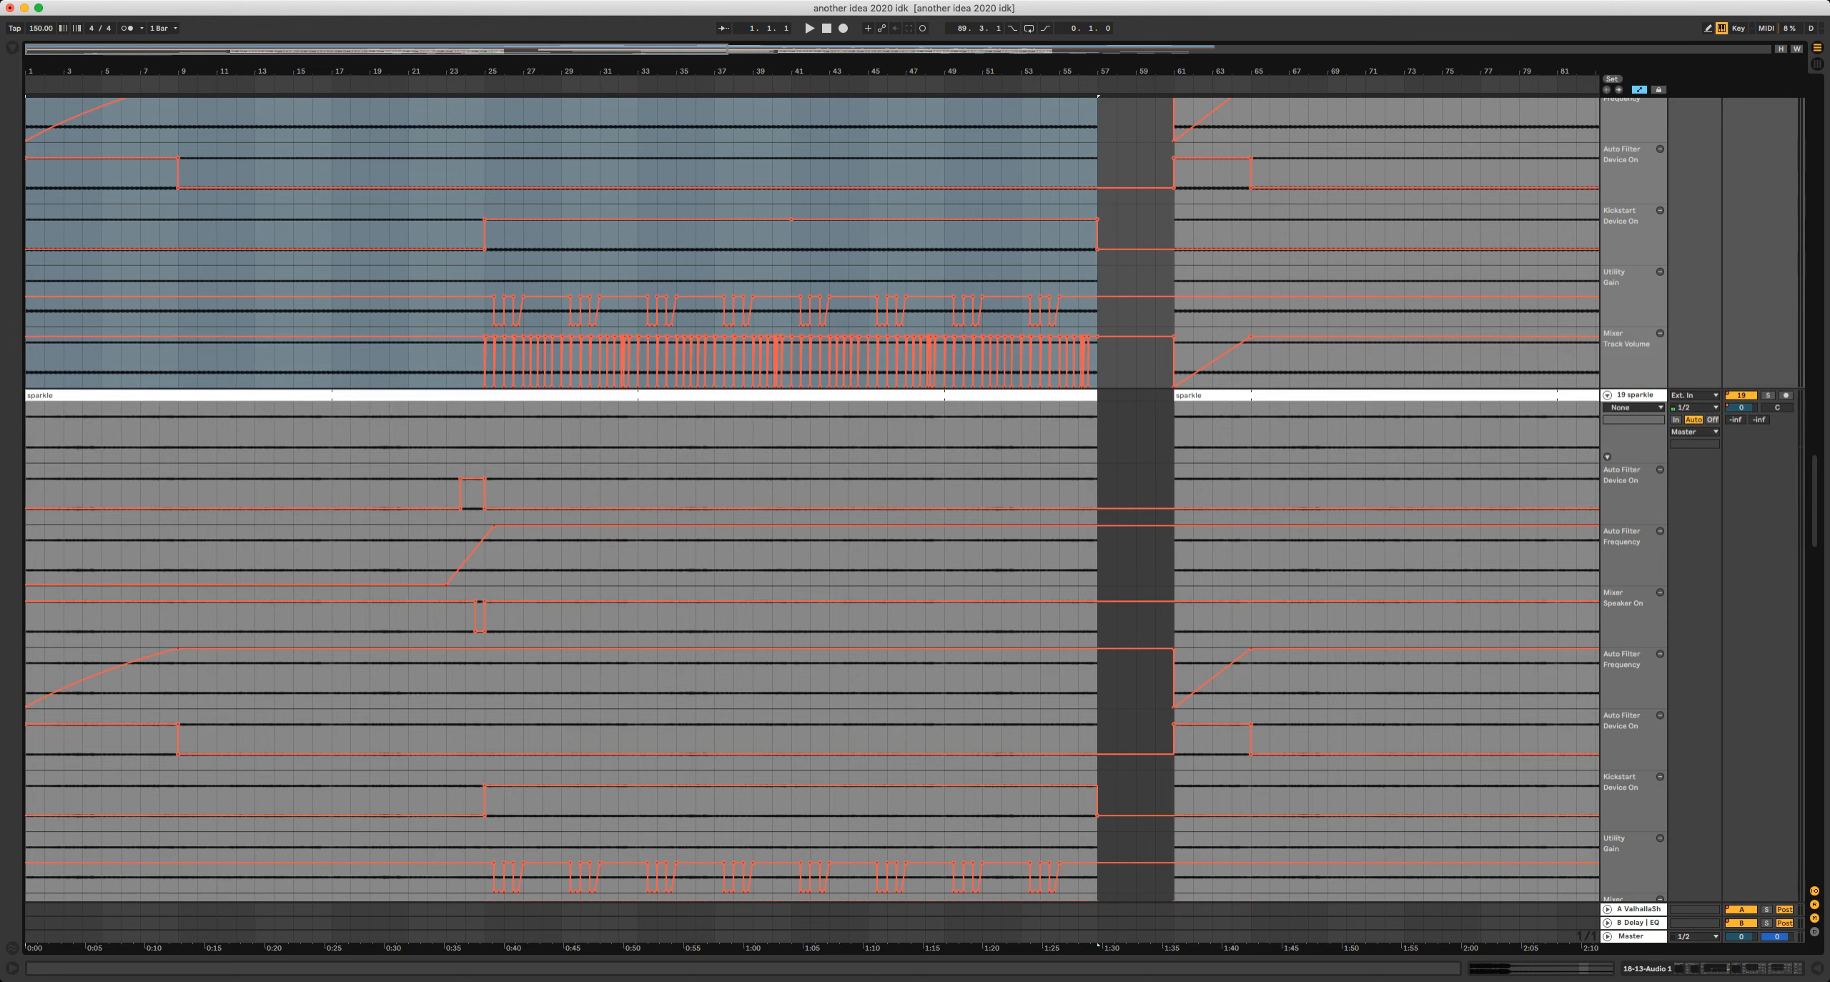
{"action": "key", "text": "z"}
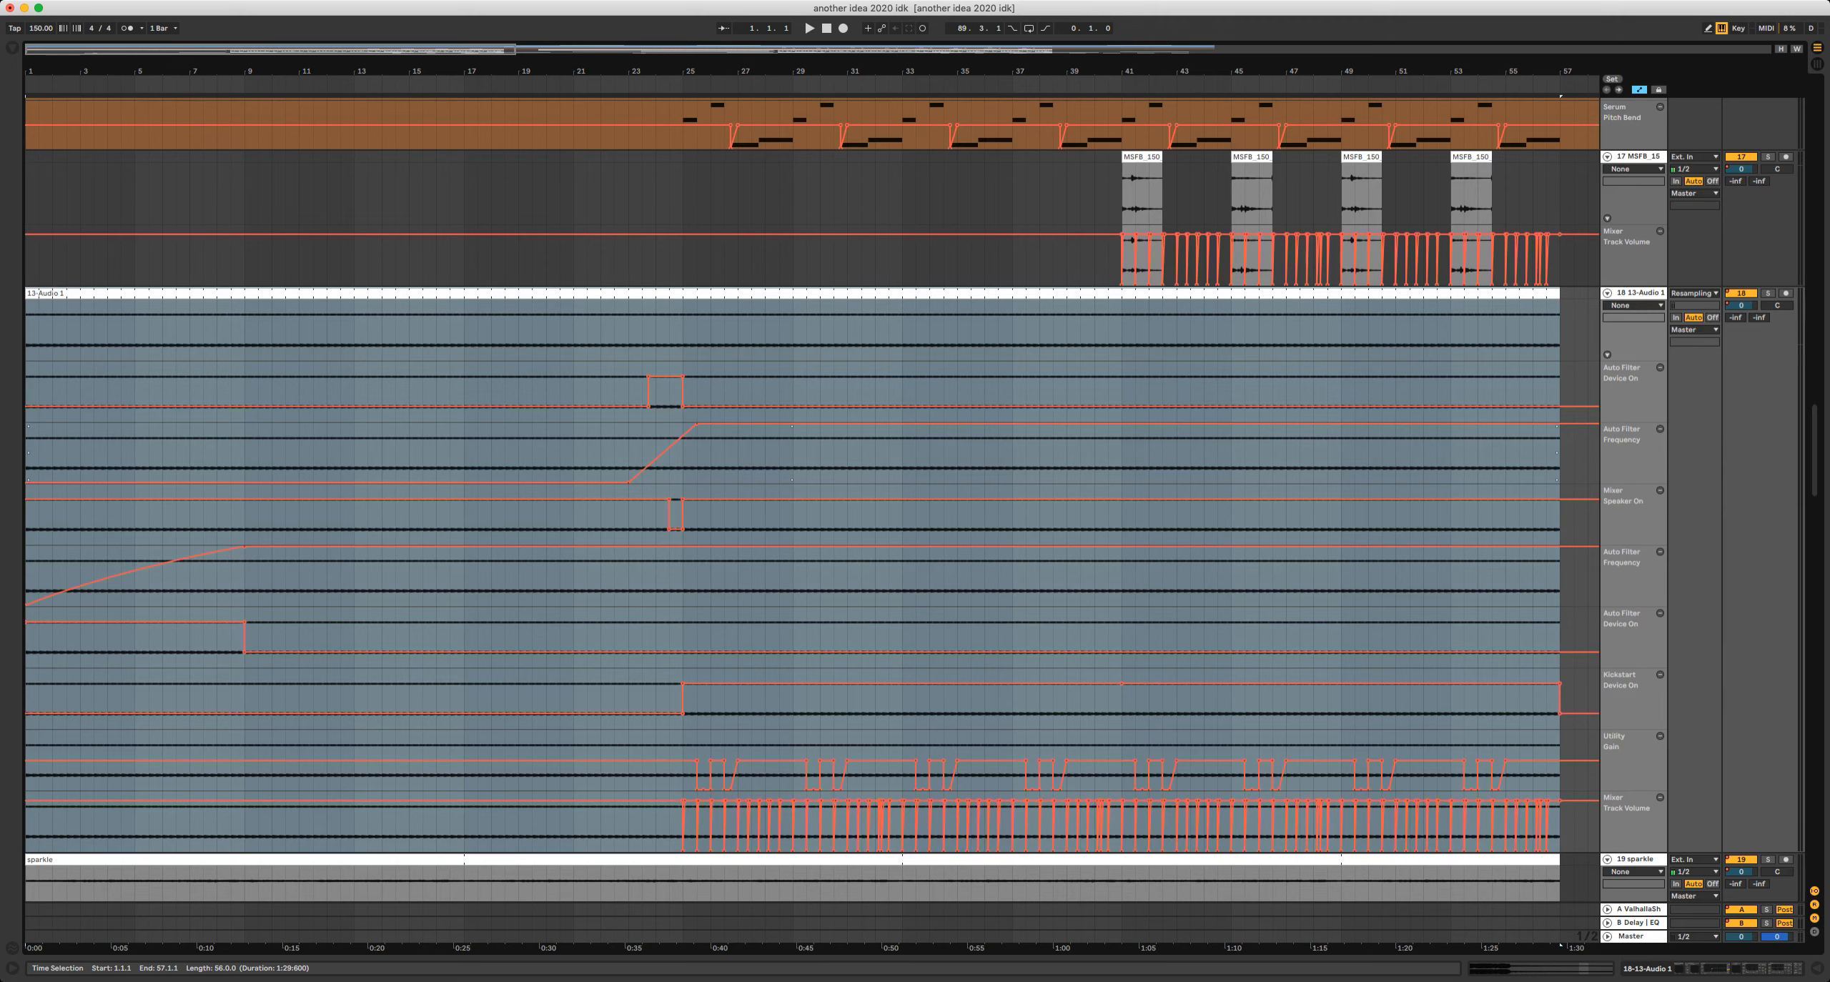
{"action": "left_click", "coordinate": [134, 330]}
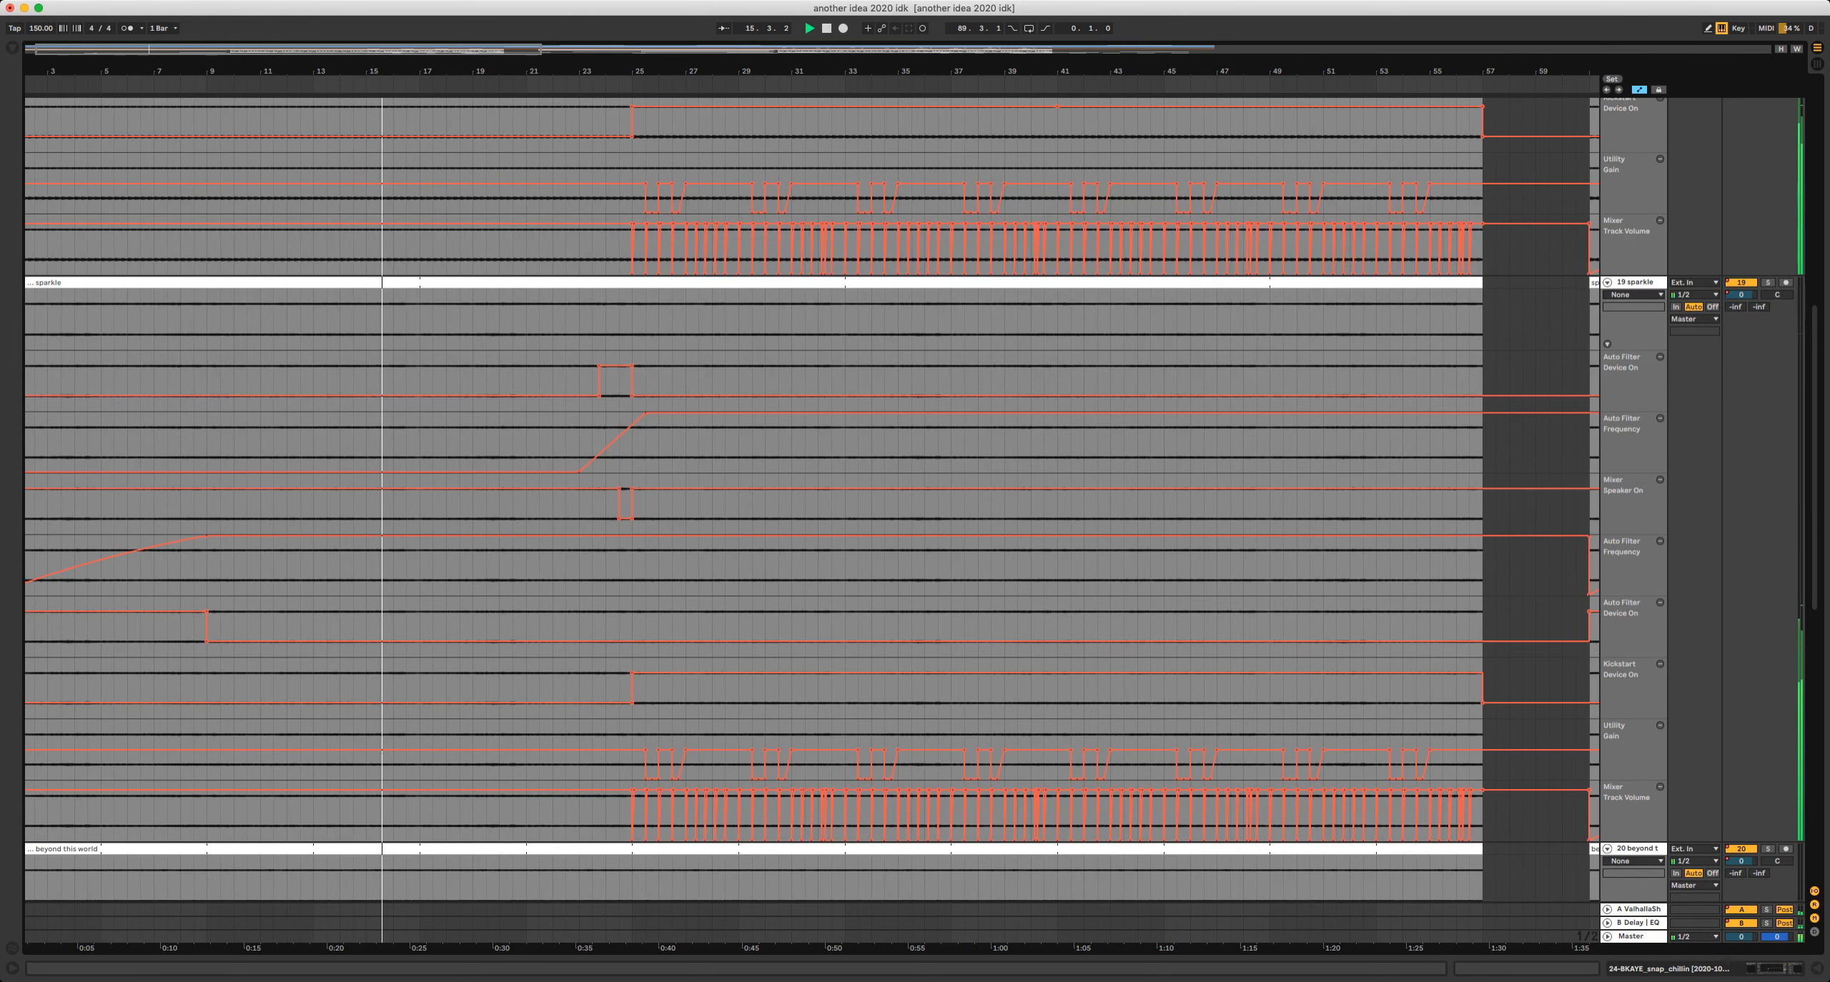
Examine the filter, Kickstart, gain and volume automation on the 13-Audio 1 and sparkle tracks.
{"action": "scroll", "coordinate": [843, 501], "scroll_direction": "up", "scroll_amount": 10}
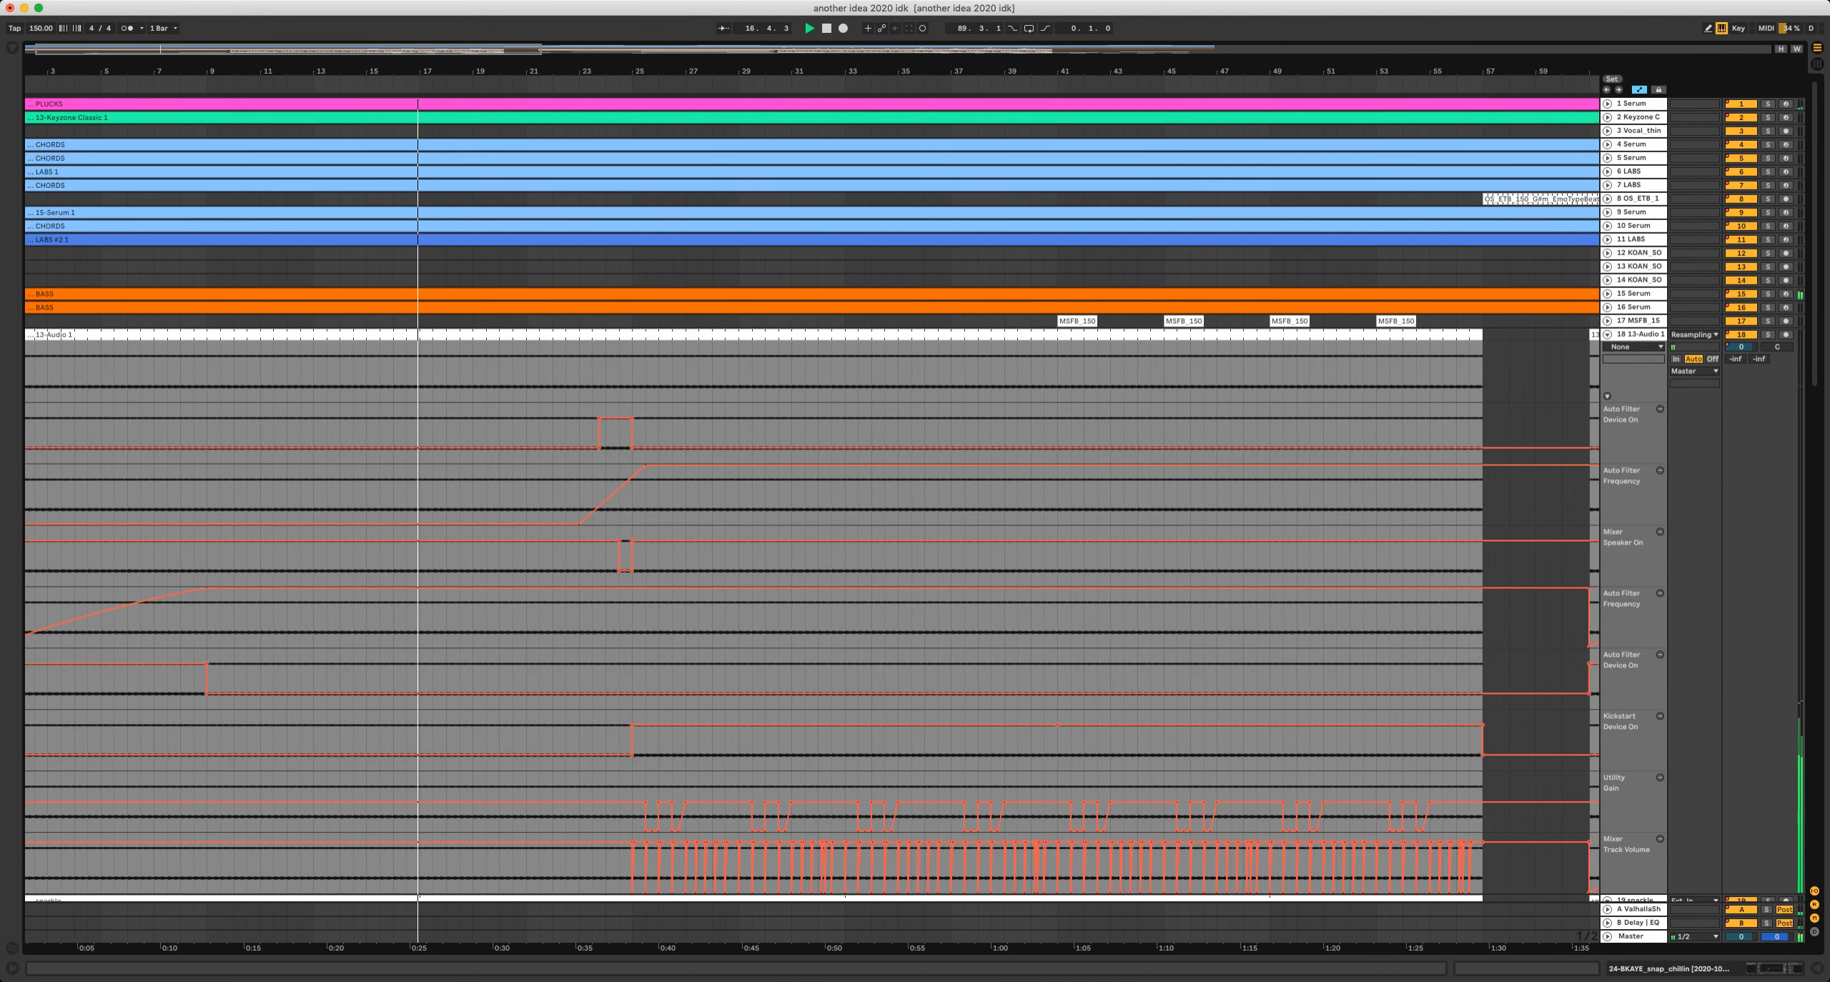
{"action": "scroll", "coordinate": [843, 501], "scroll_direction": "down", "scroll_amount": 4}
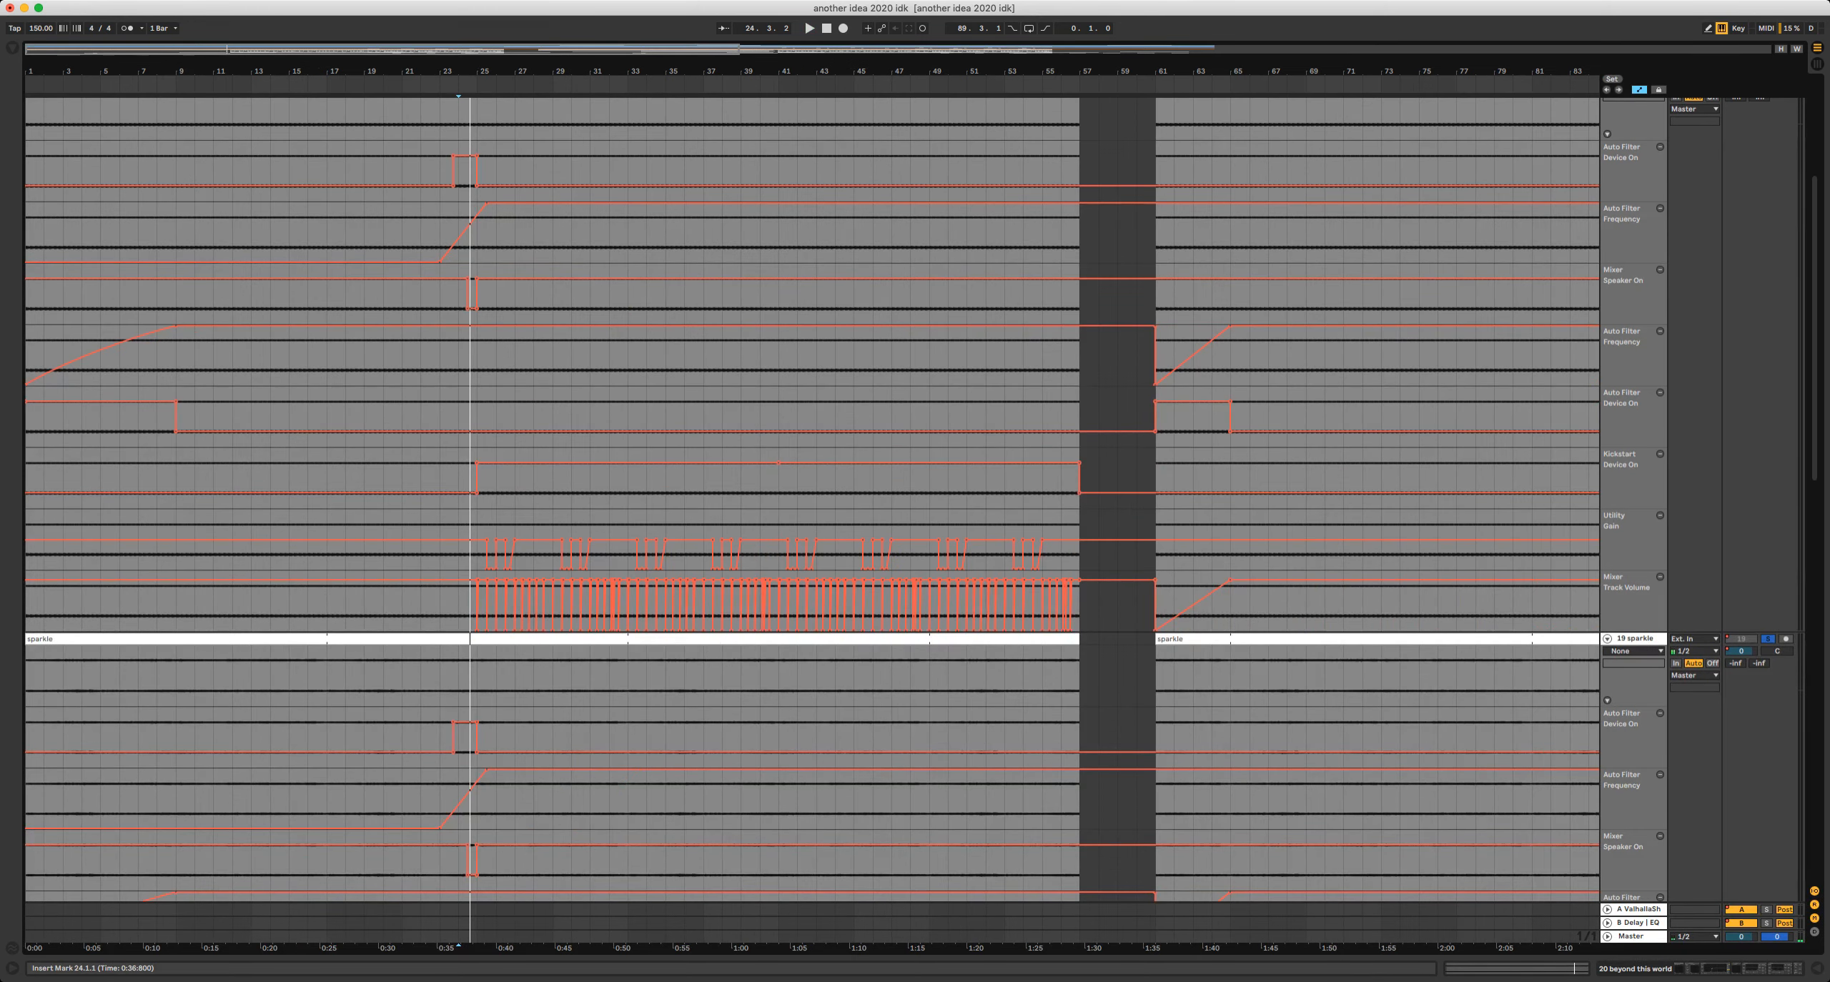
{"action": "scroll", "coordinate": [812, 500], "scroll_direction": "up", "scroll_amount": 3}
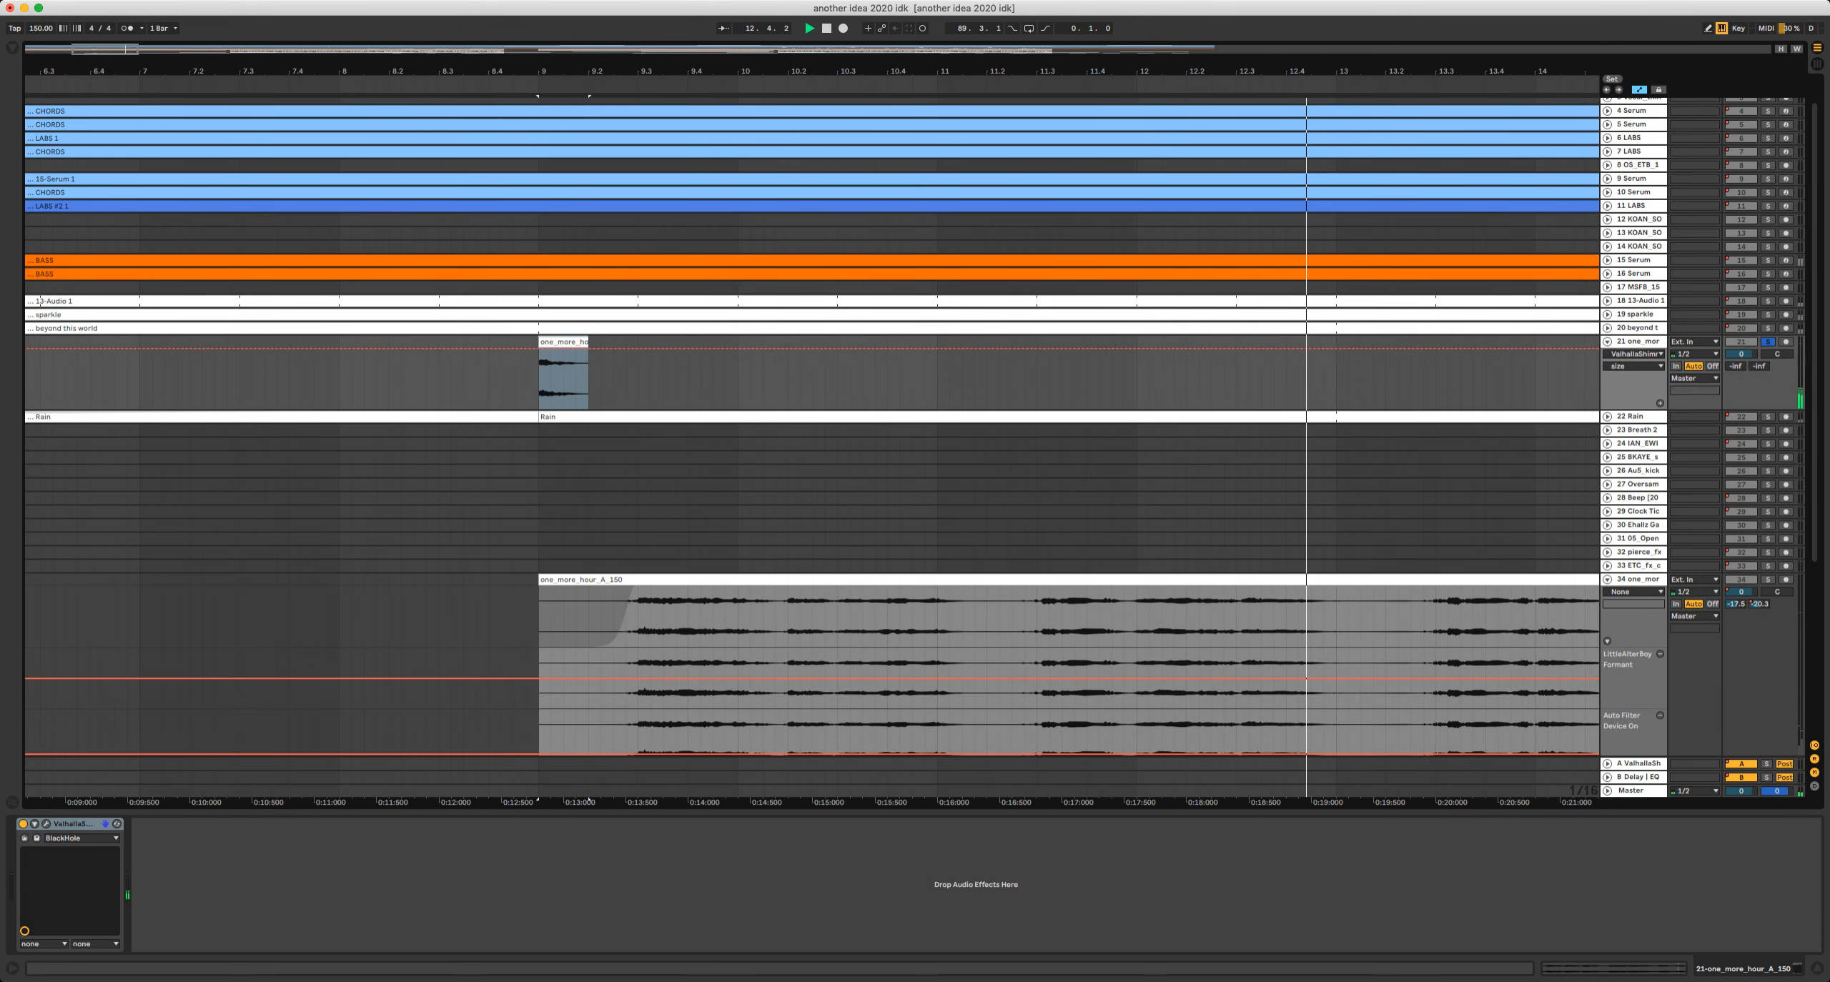
Stop playback, try nudging the selected clip above the Rain track later in time, and undo the last change.
{"action": "key", "text": "space"}
{"action": "key", "text": "Right"}
{"action": "key", "text": "Right"}
{"action": "key", "text": "Right"}
{"action": "key", "text": "Right"}
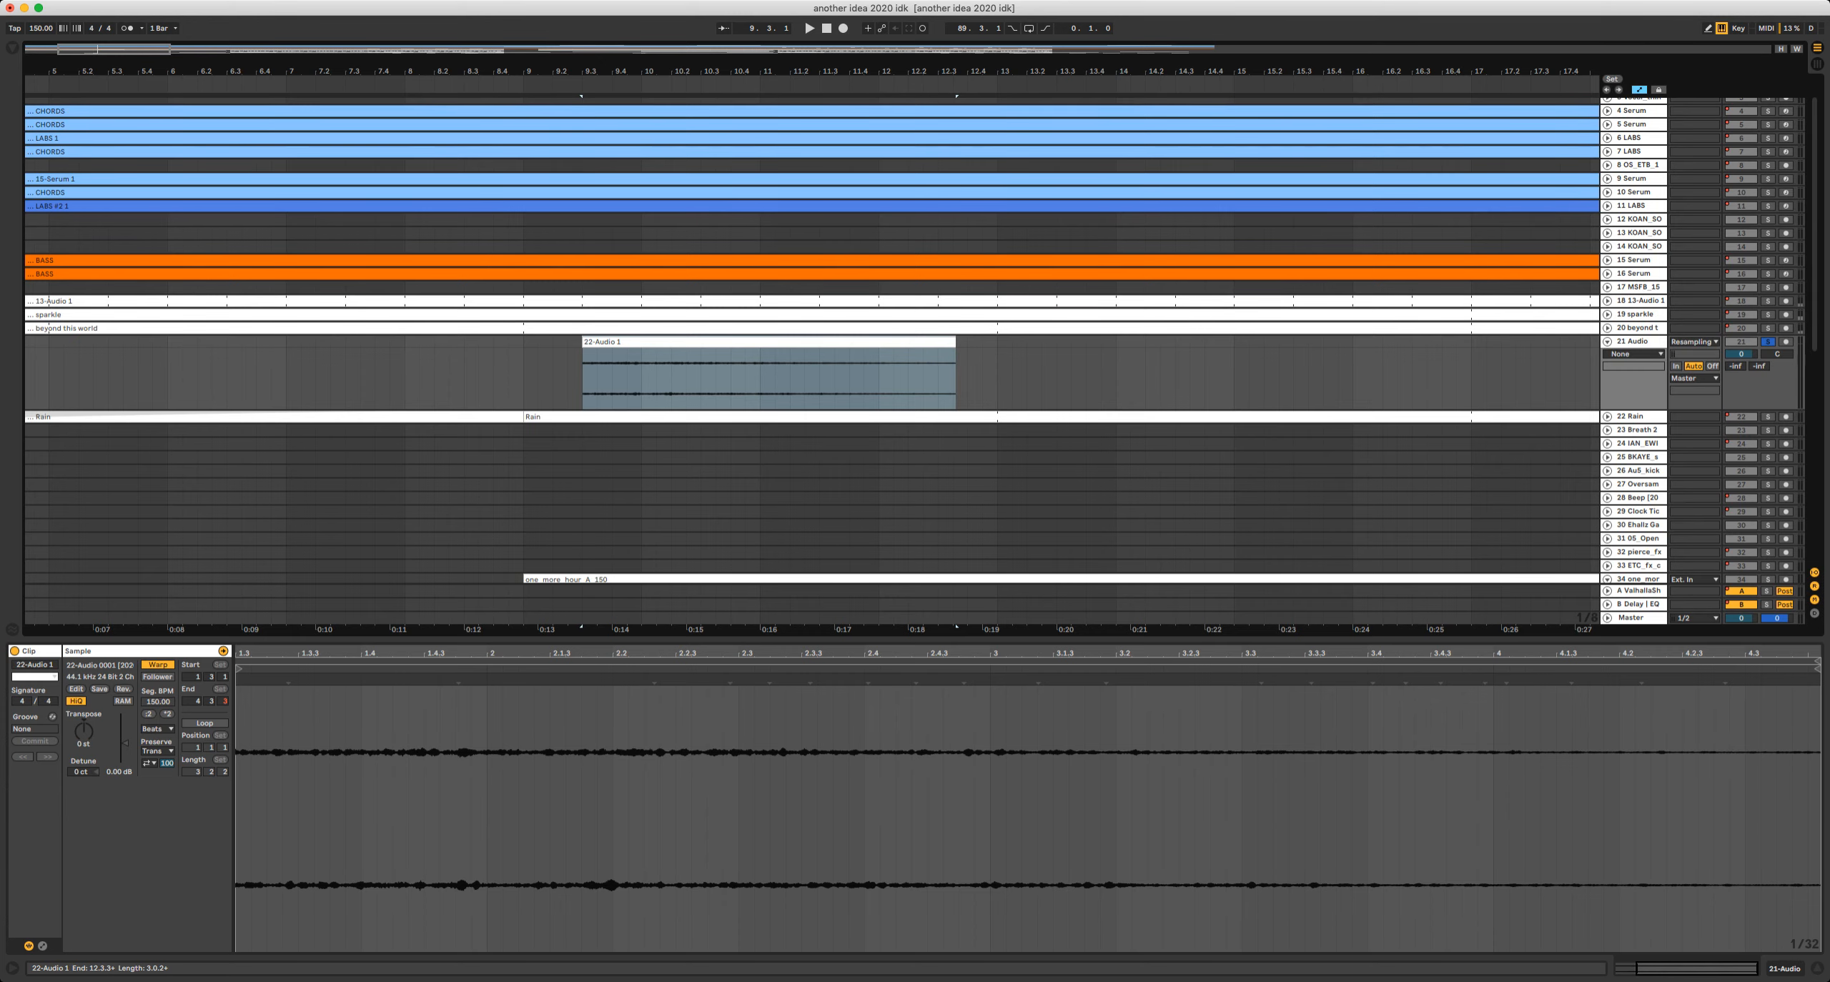
{"action": "key", "text": "ctrl+z"}
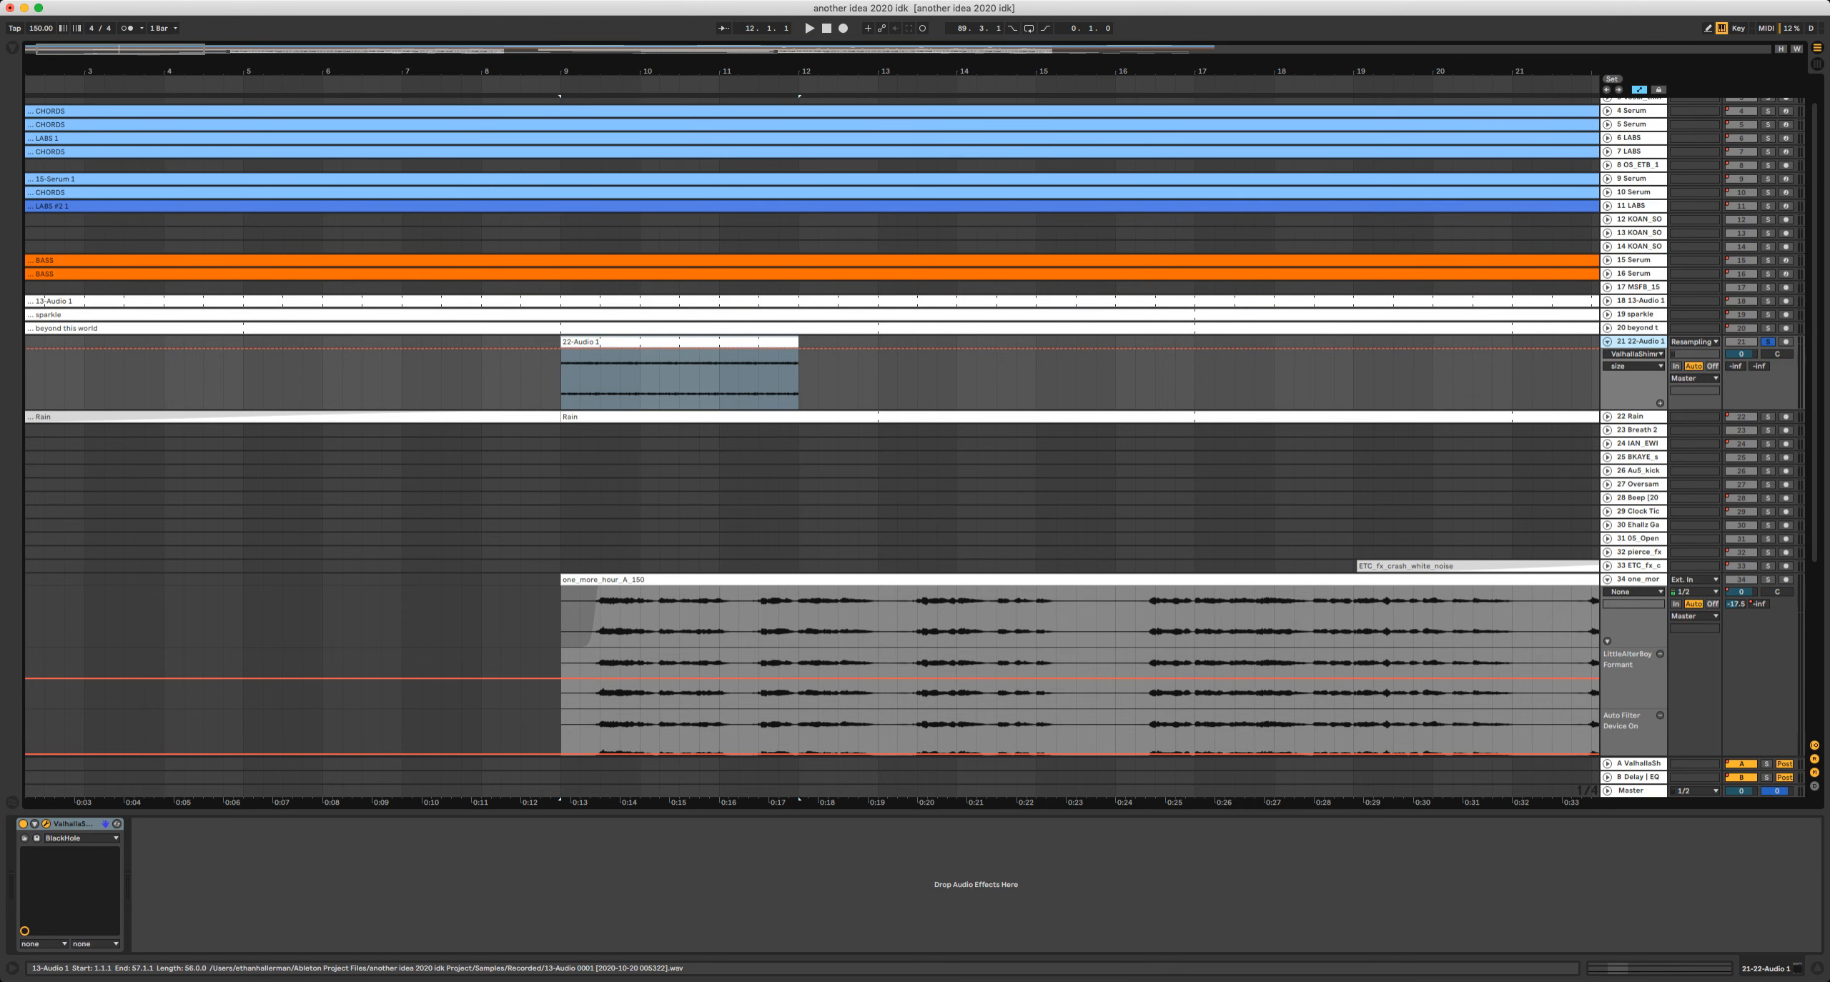
Listen to the 4 Serum chord part from bar 25 and stop playback.
{"action": "key", "text": "minus"}
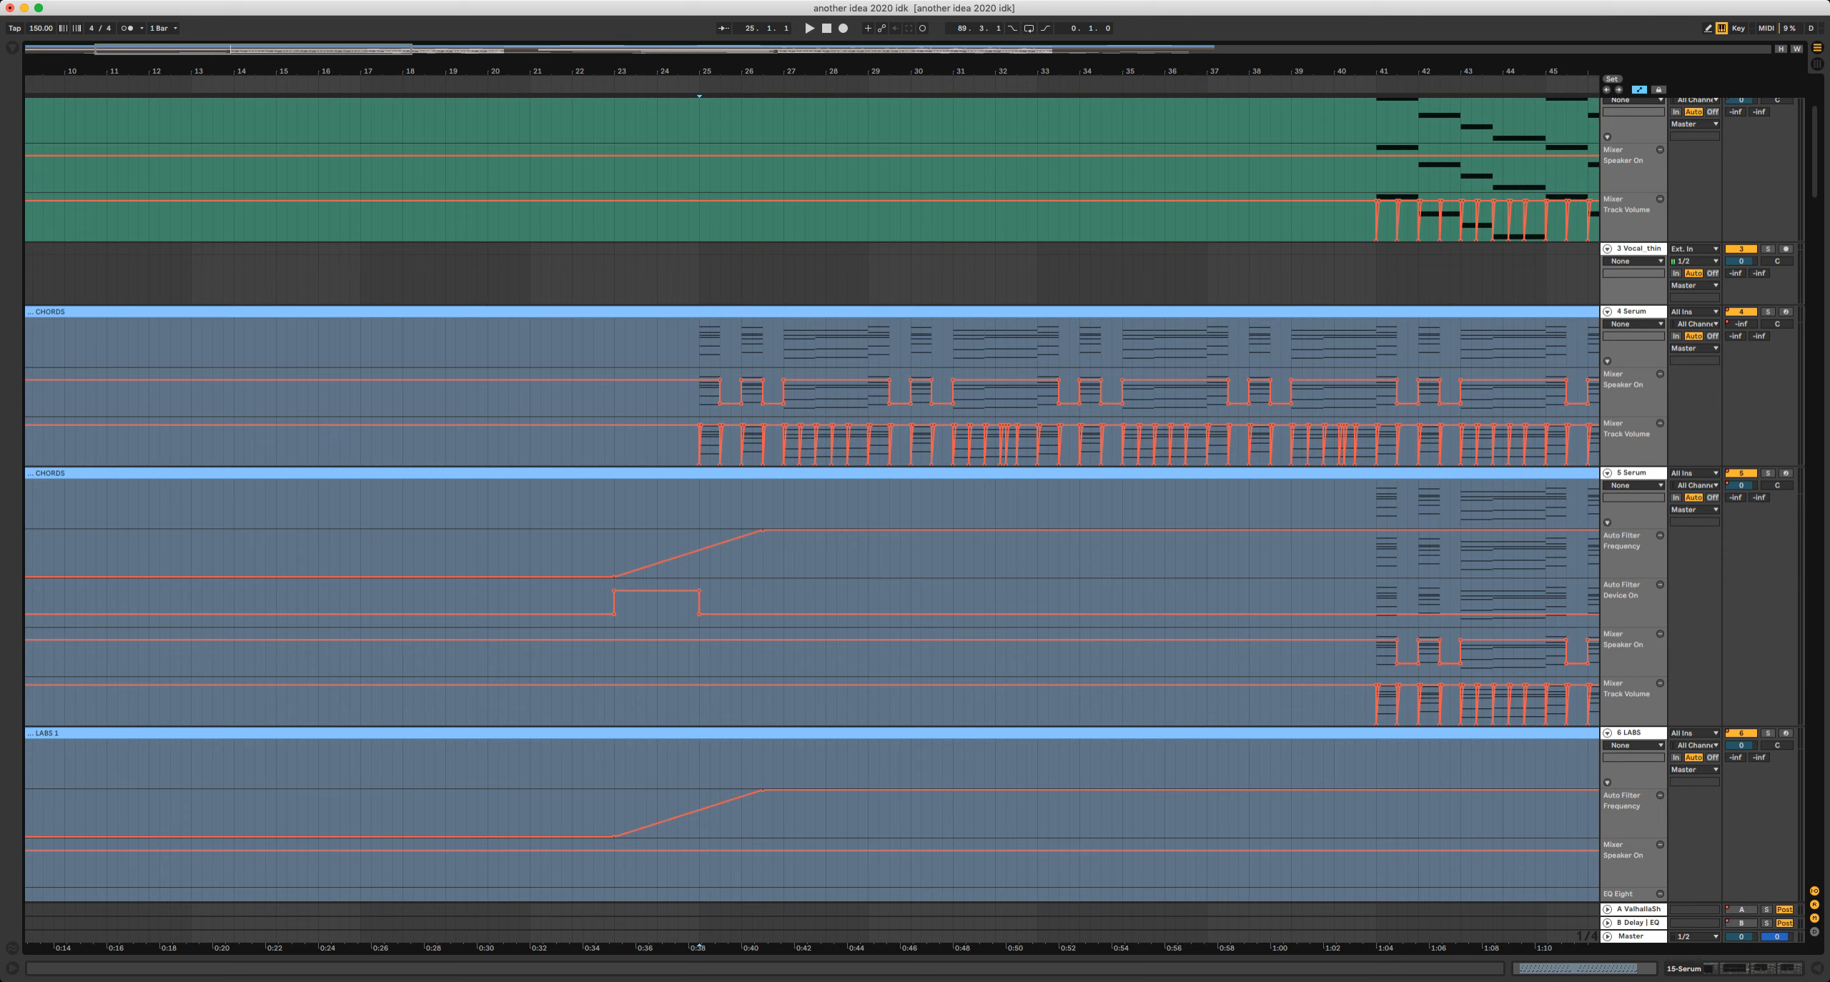
{"action": "scroll", "coordinate": [665, 345], "scroll_direction": "right", "scroll_amount": 1}
{"action": "left_click", "coordinate": [665, 345]}
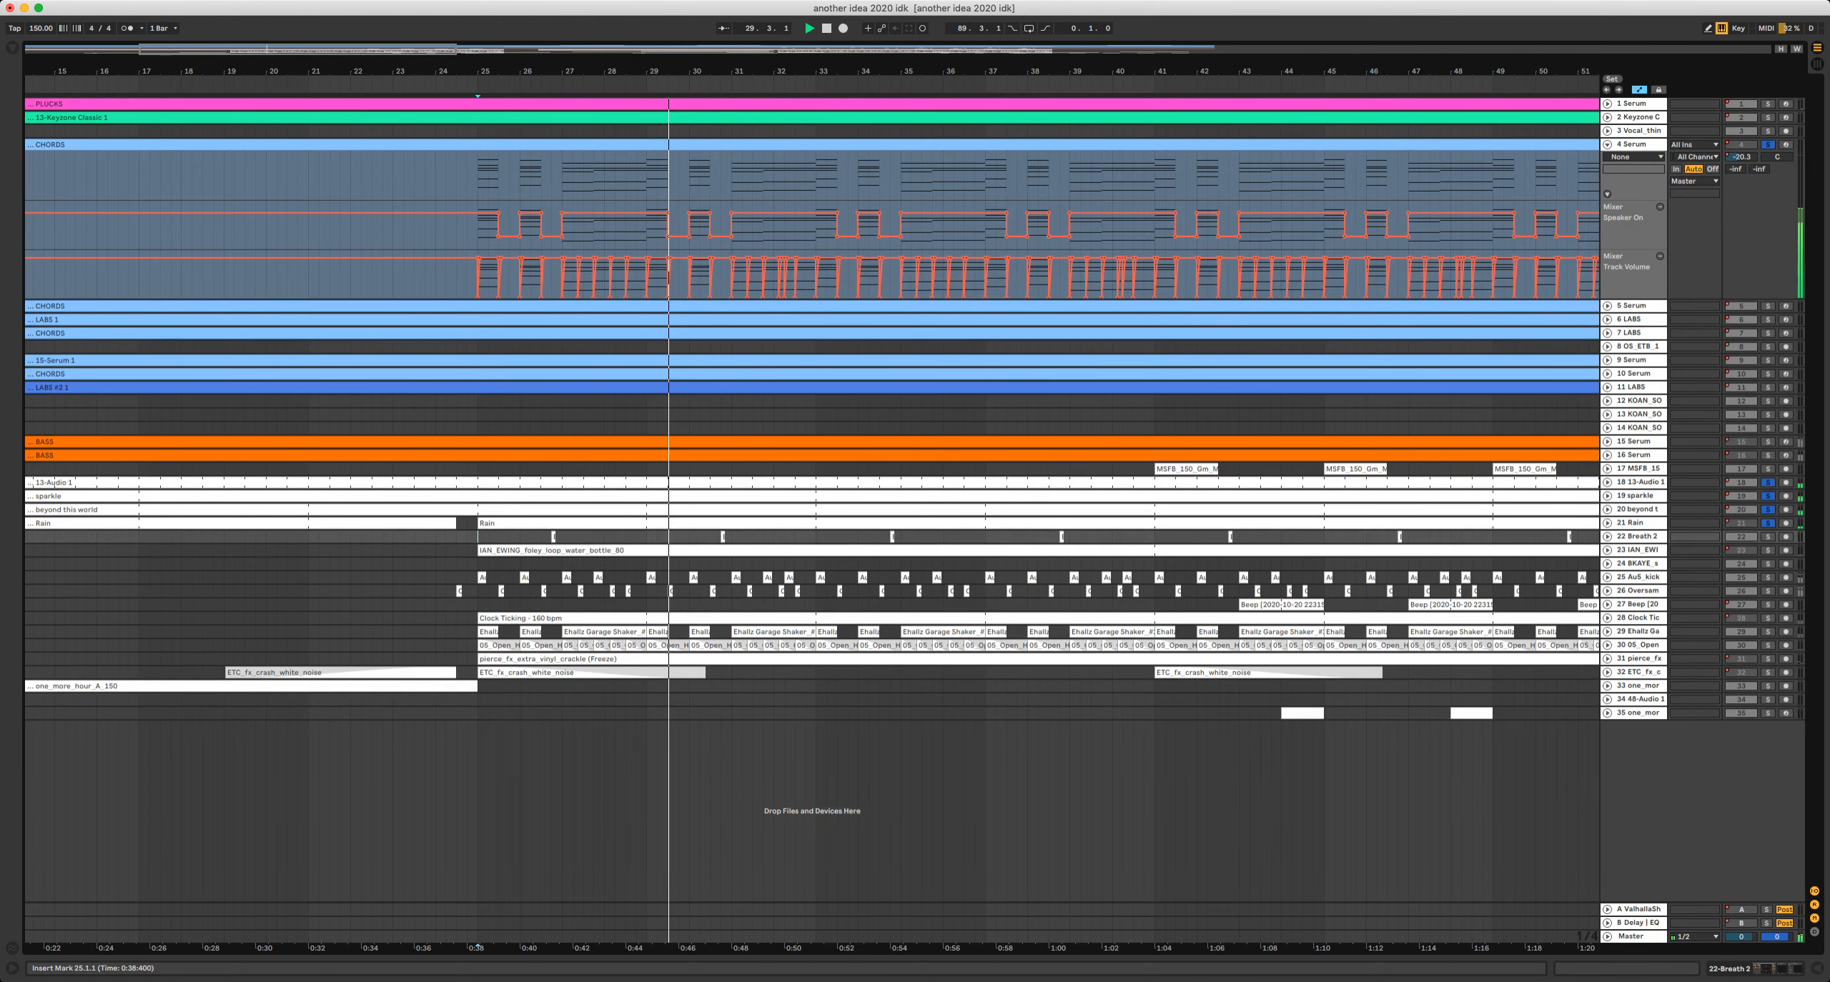
{"action": "key", "text": "space"}
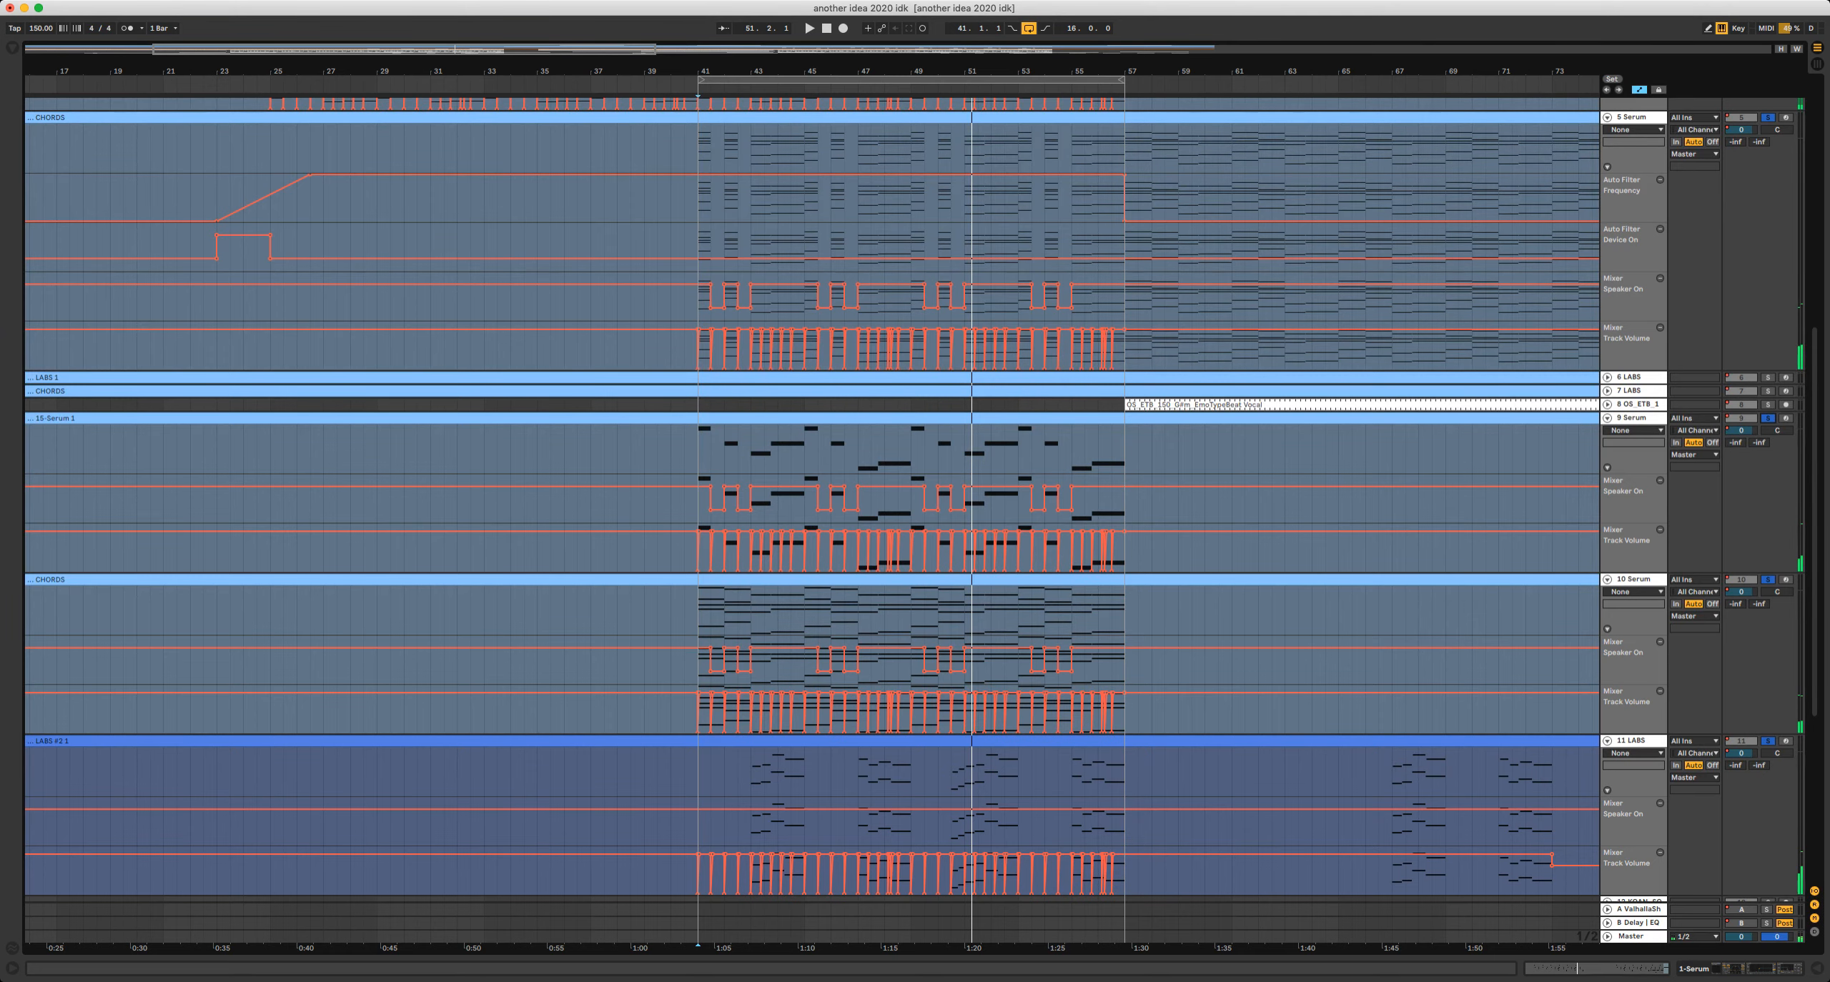
Examine the 15 Serum and 16 Serum bass tracks and audition them within the looped bars 41 to 57.
{"action": "scroll", "coordinate": [812, 500], "scroll_direction": "down", "scroll_amount": 10}
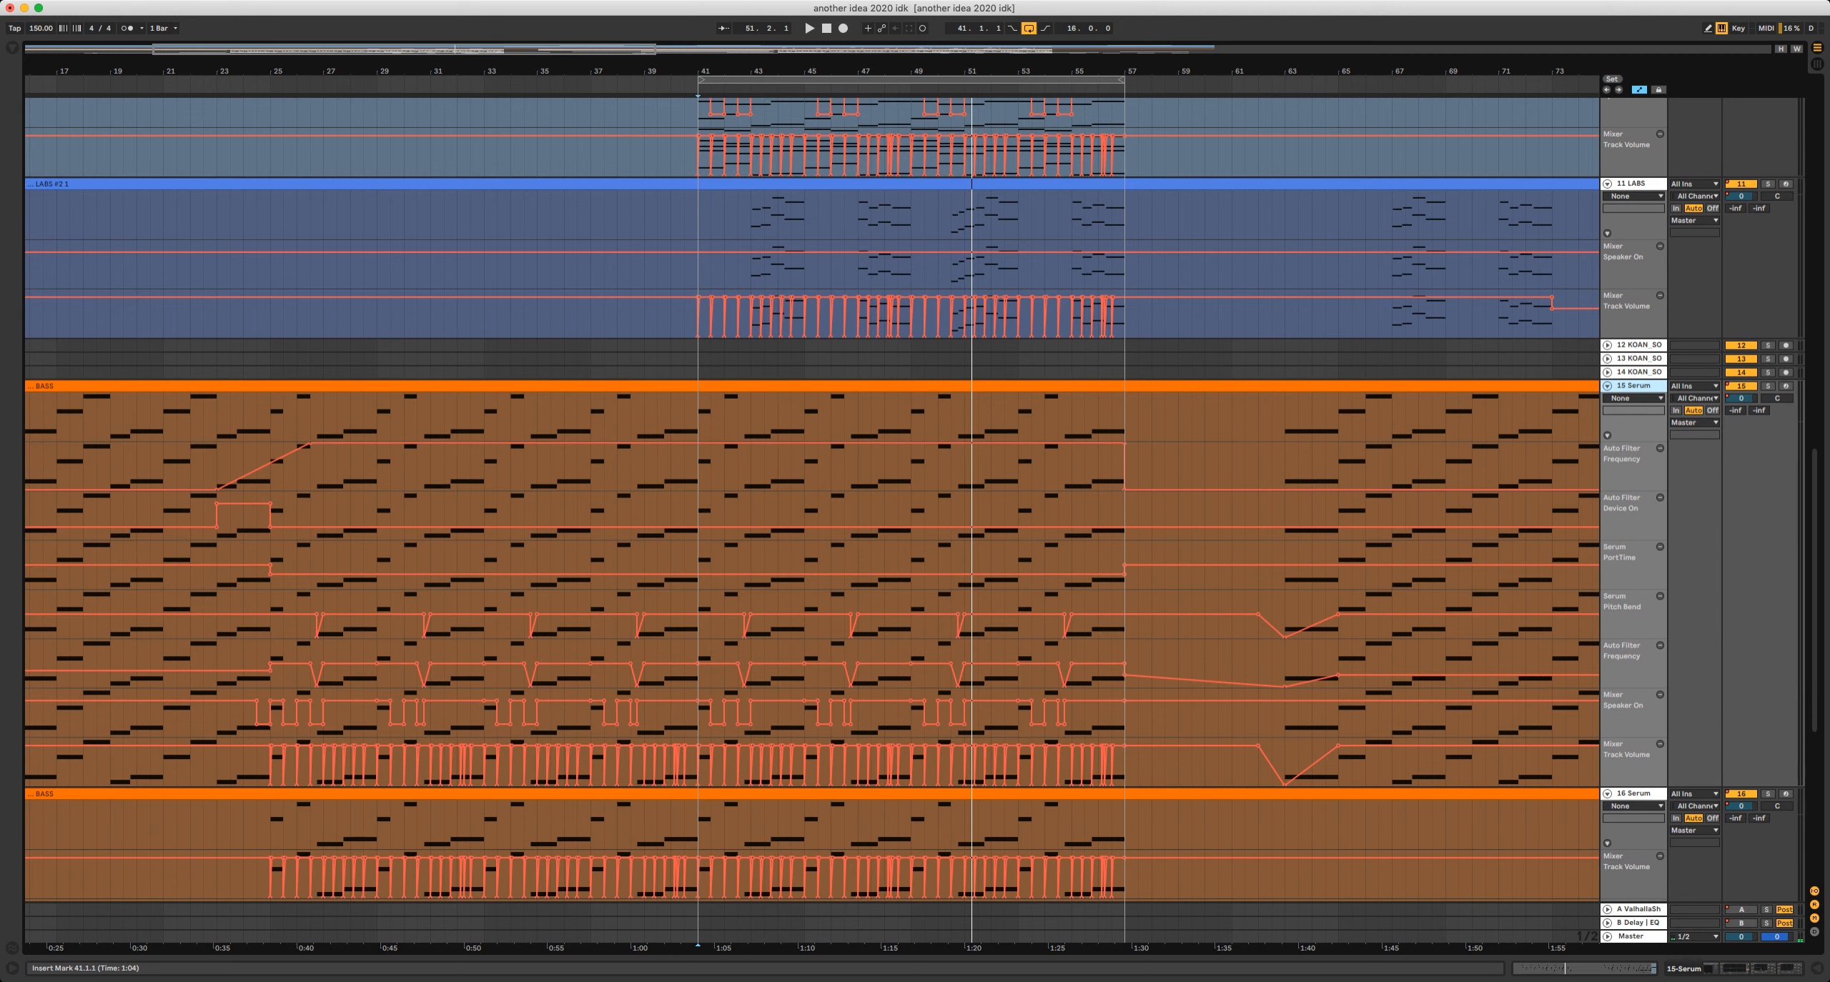
{"action": "scroll", "coordinate": [812, 500], "scroll_direction": "down", "scroll_amount": 6}
{"action": "left_click", "coordinate": [897, 236]}
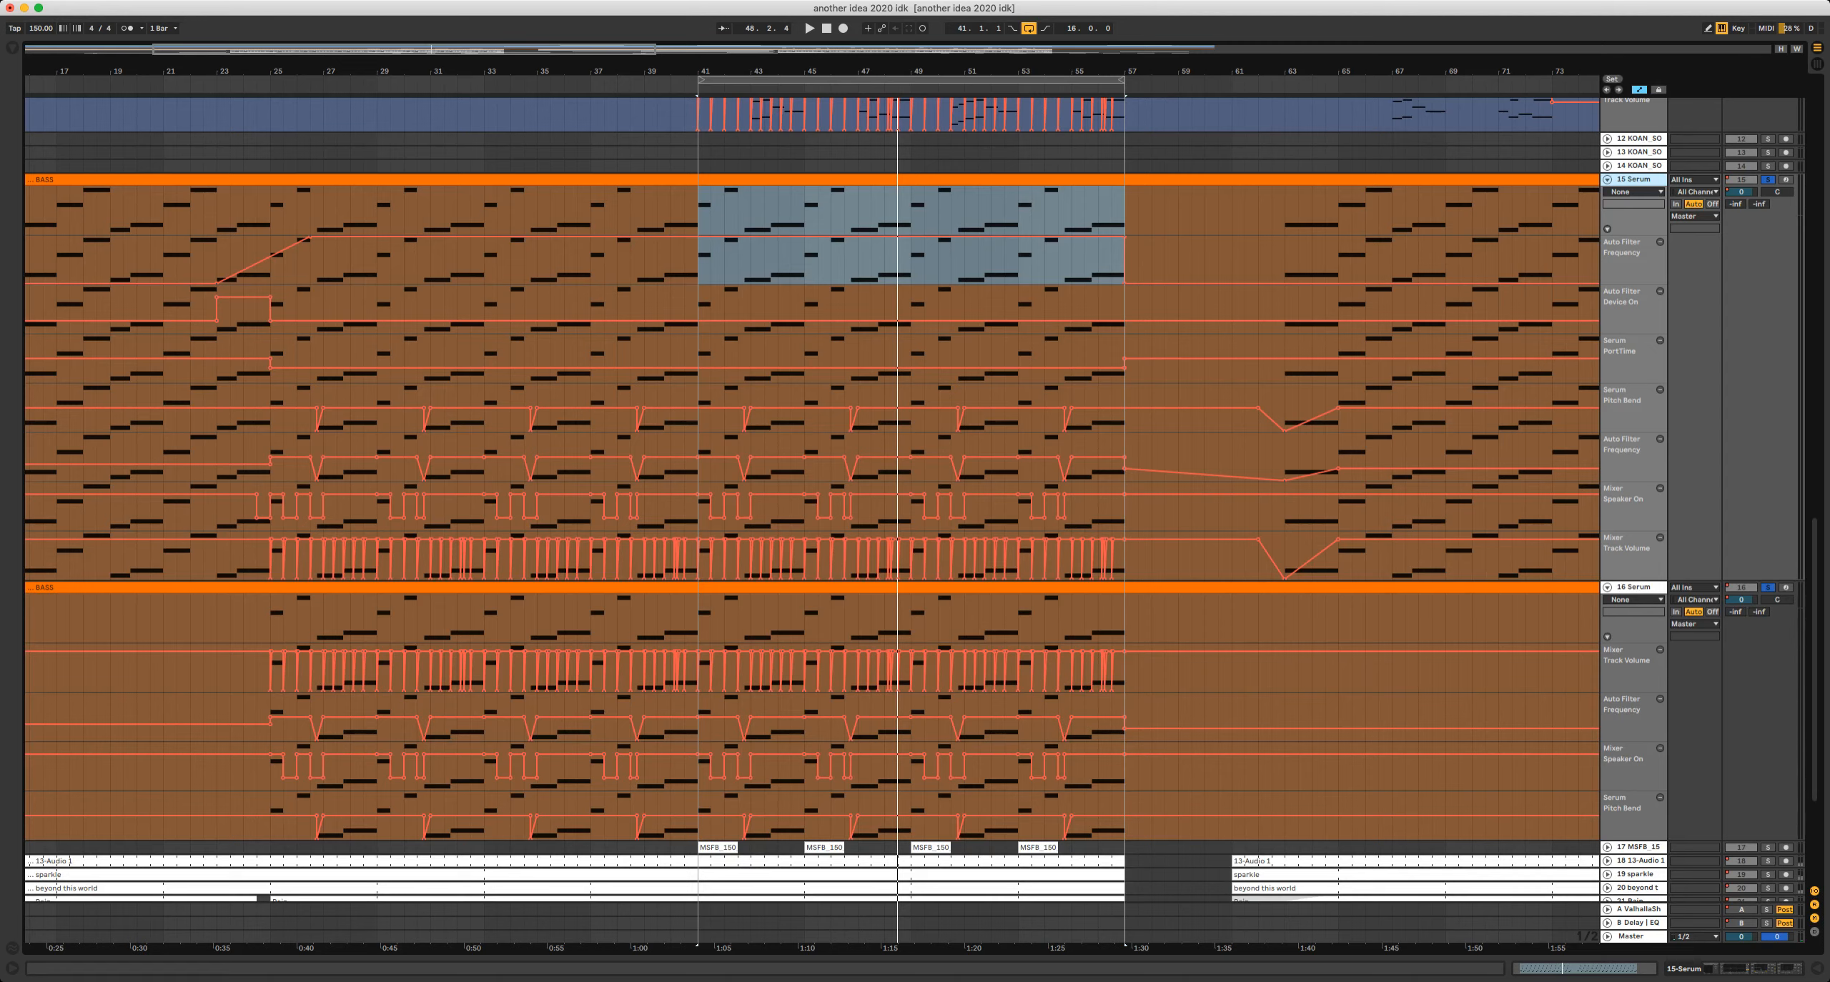
{"action": "key", "text": "space"}
{"action": "key", "text": "alt+super+u"}
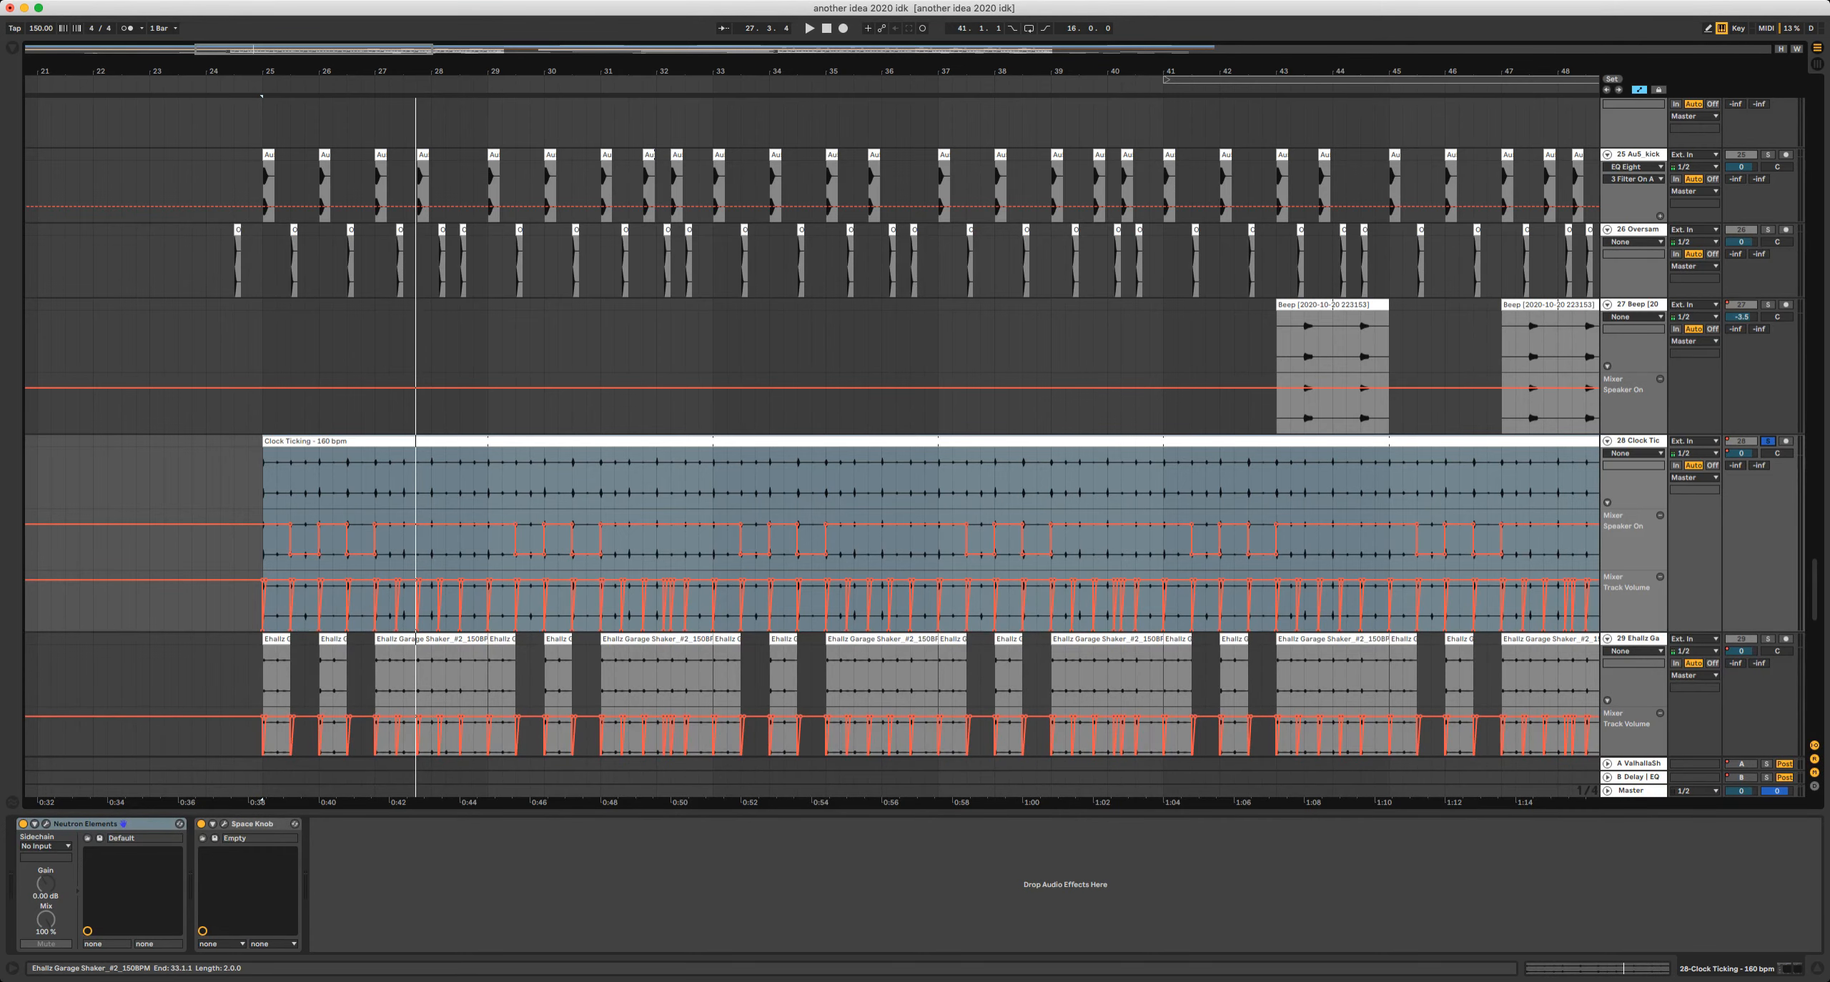
Move the selection two tracks down from the Clock Ticking track and toggle playback.
{"action": "key", "text": "Down"}
{"action": "key", "text": "Down"}
{"action": "key", "text": "space"}
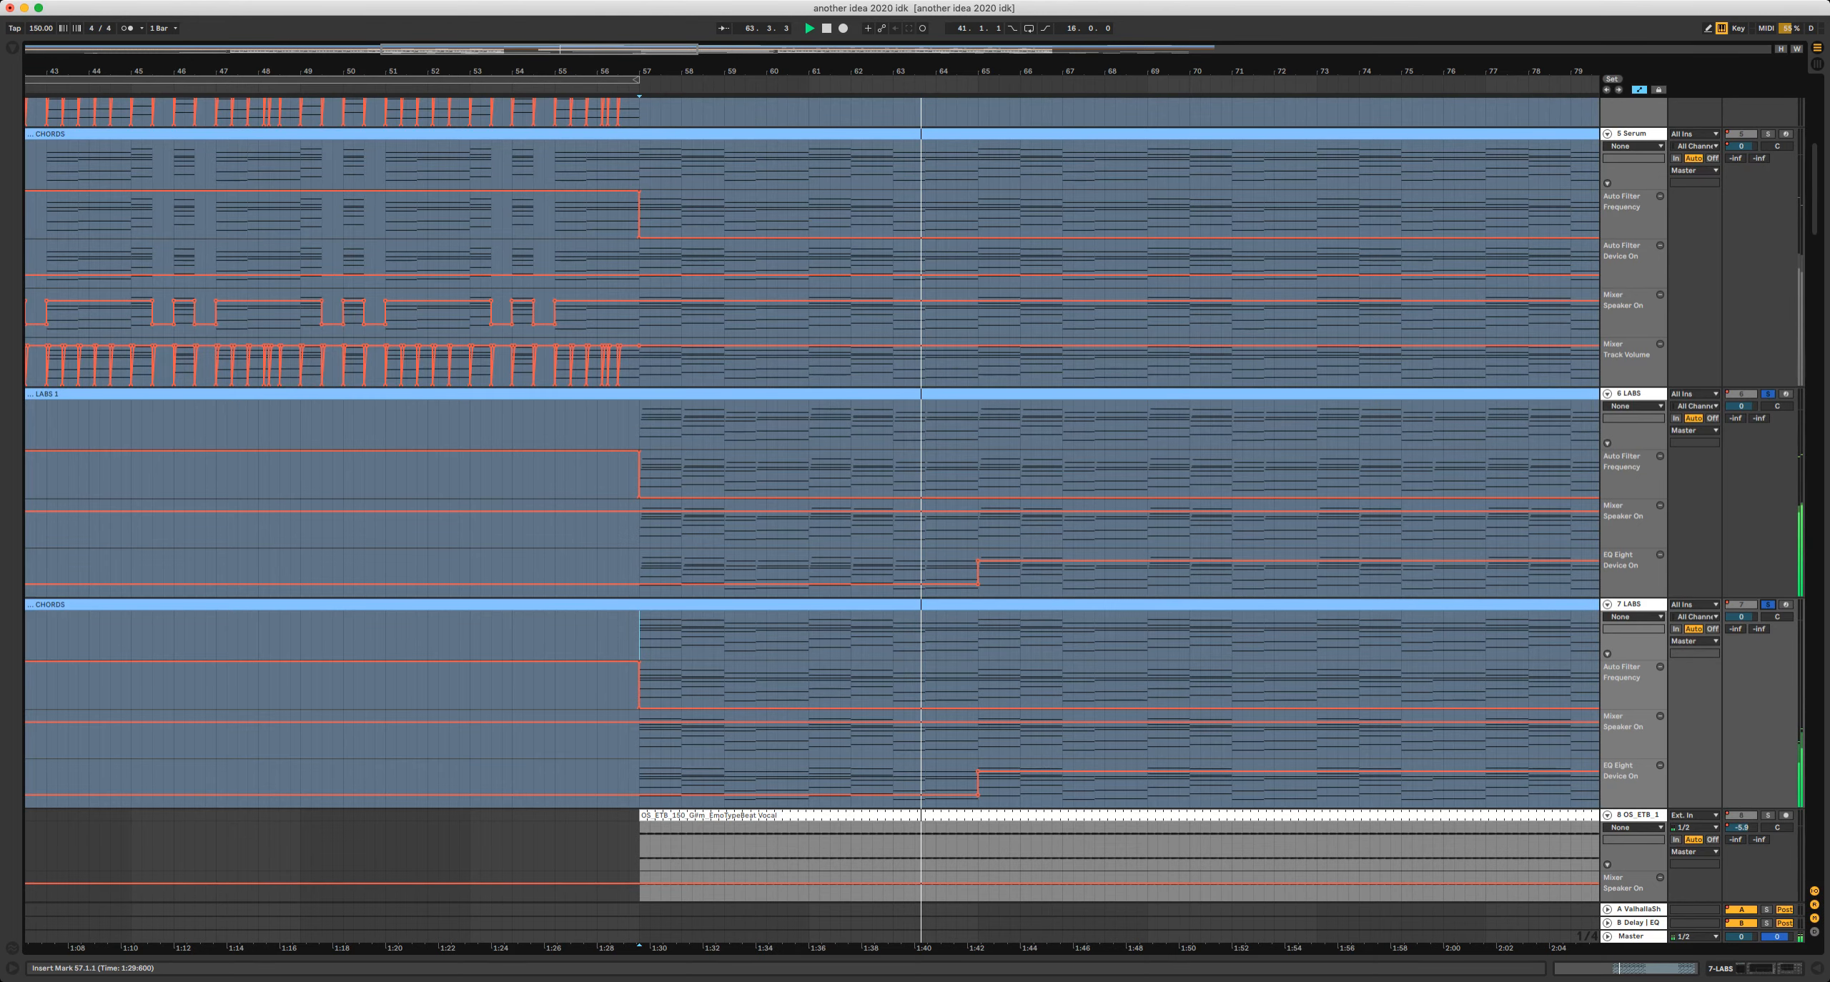
Place the insert marker at bar 62 on the OS_ETB EmoTypeBeat vocal track and zoom in on it.
{"action": "left_click", "coordinate": [857, 836]}
{"action": "key", "text": "plus"}
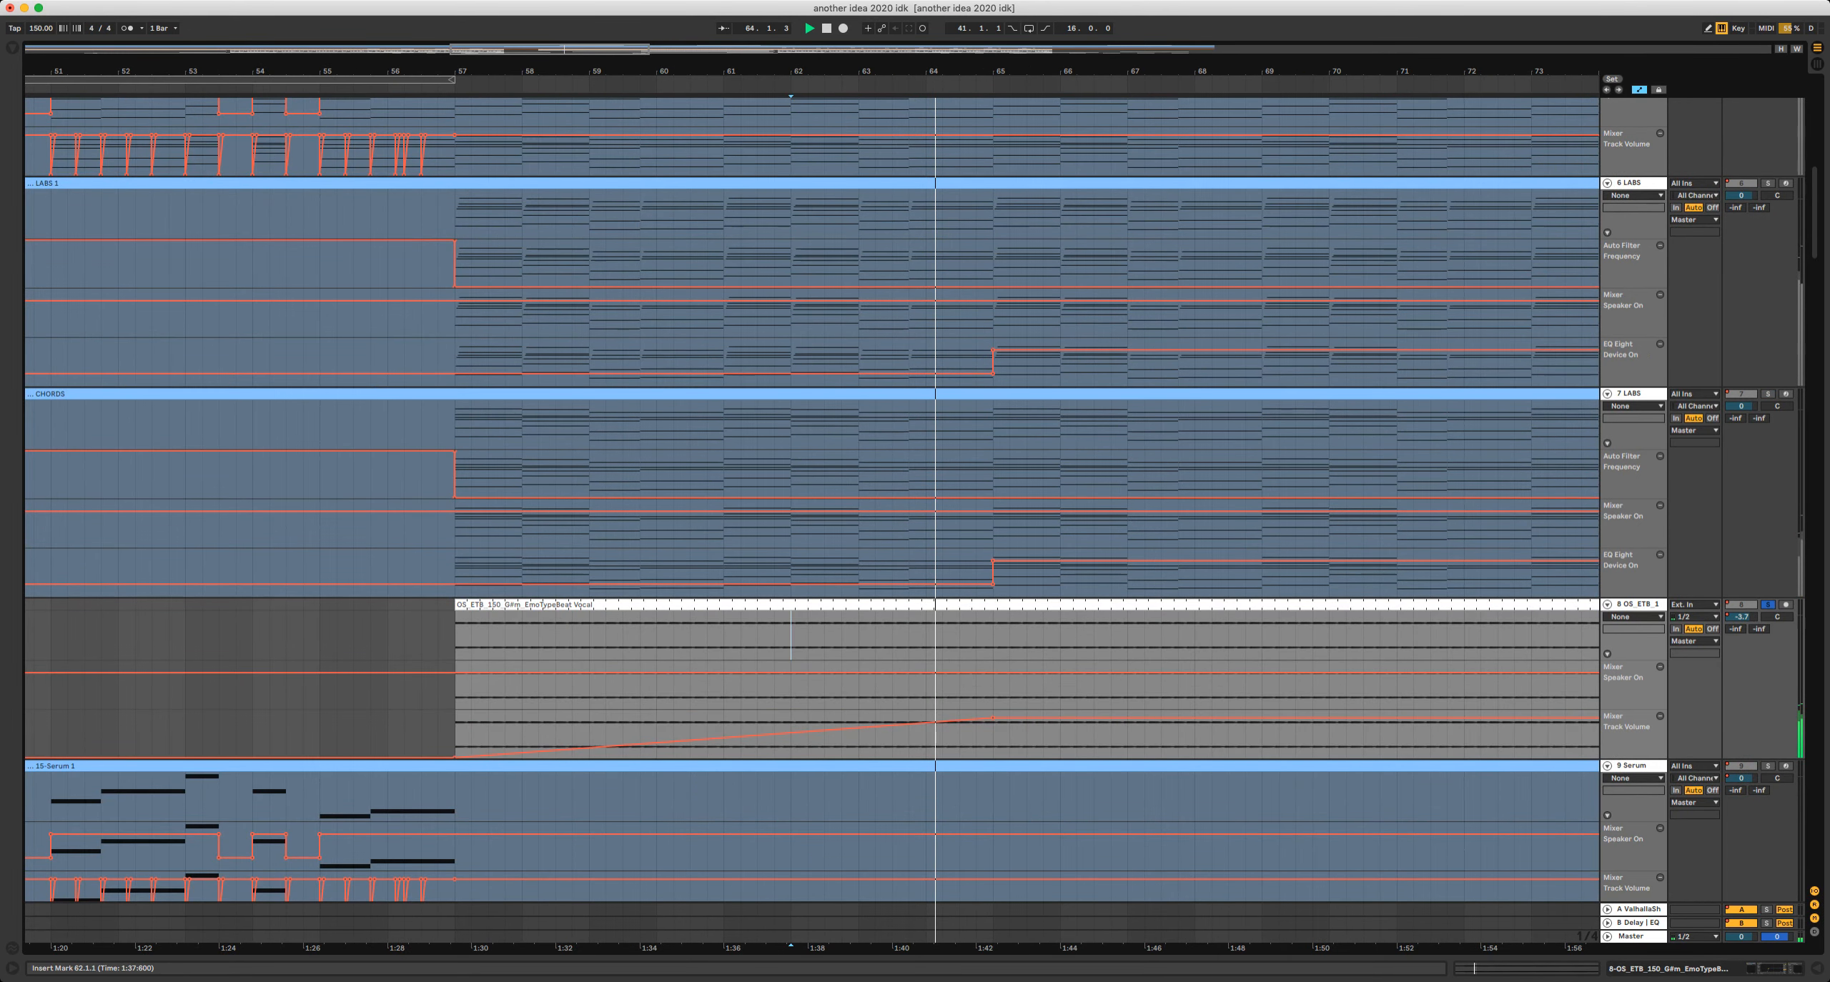